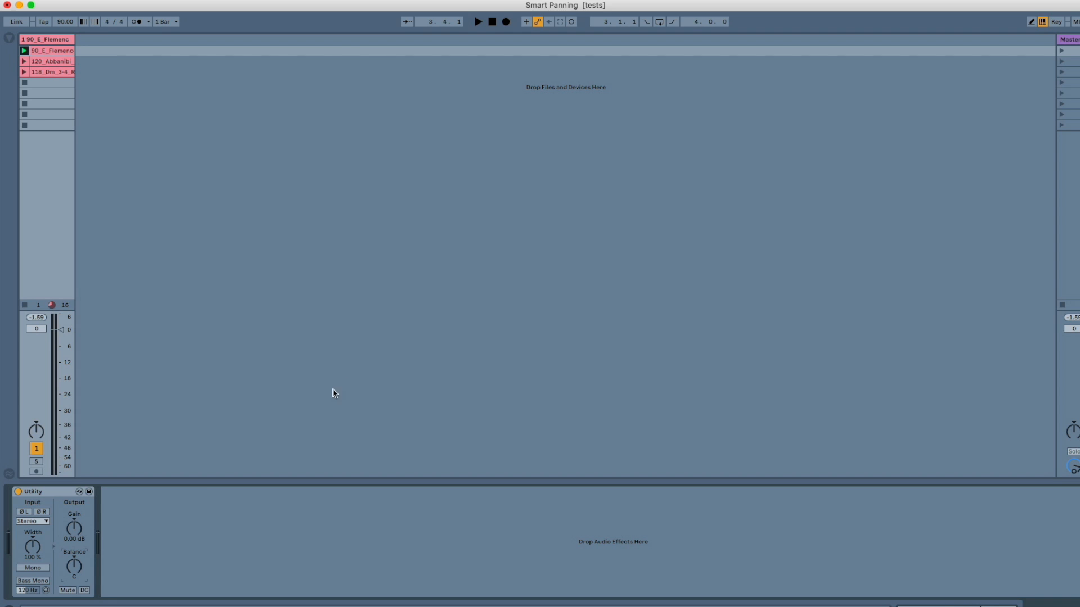
Play the Flemenco clip with the Utility's balance panned to 50L, stop playback and reset the balance to centre
key("space")
left_click_drag(79, 563, 80, 568)
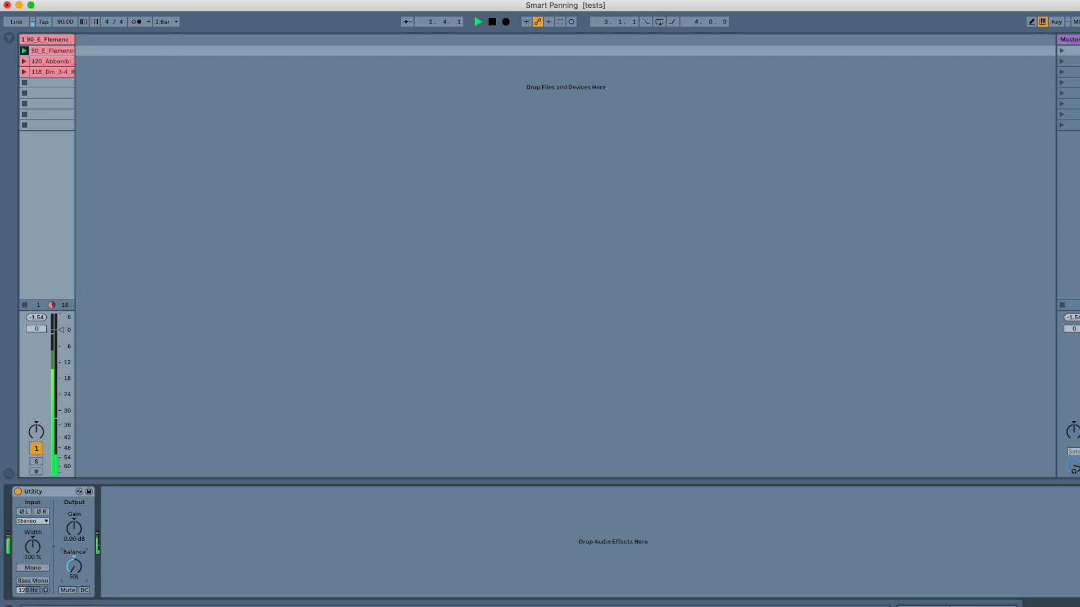
key("space")
key("Delete")
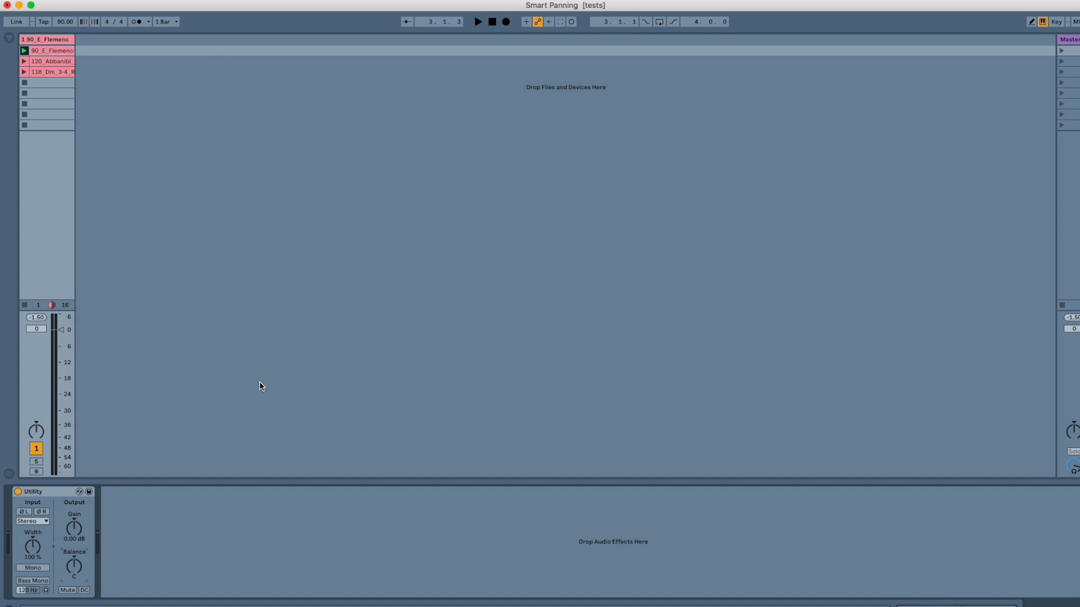
Add Ozone Imager 2 from the Mix collection after the Utility, then enlarge its window and move it higher
left_click(9, 37)
left_click_drag(128, 164, 186, 517)
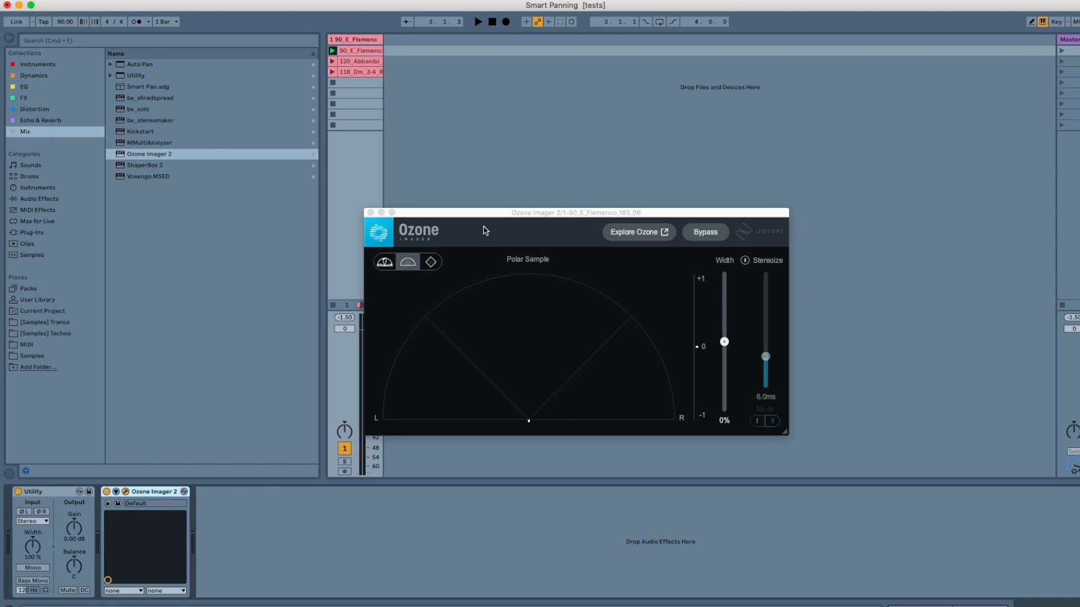
left_click(10, 38)
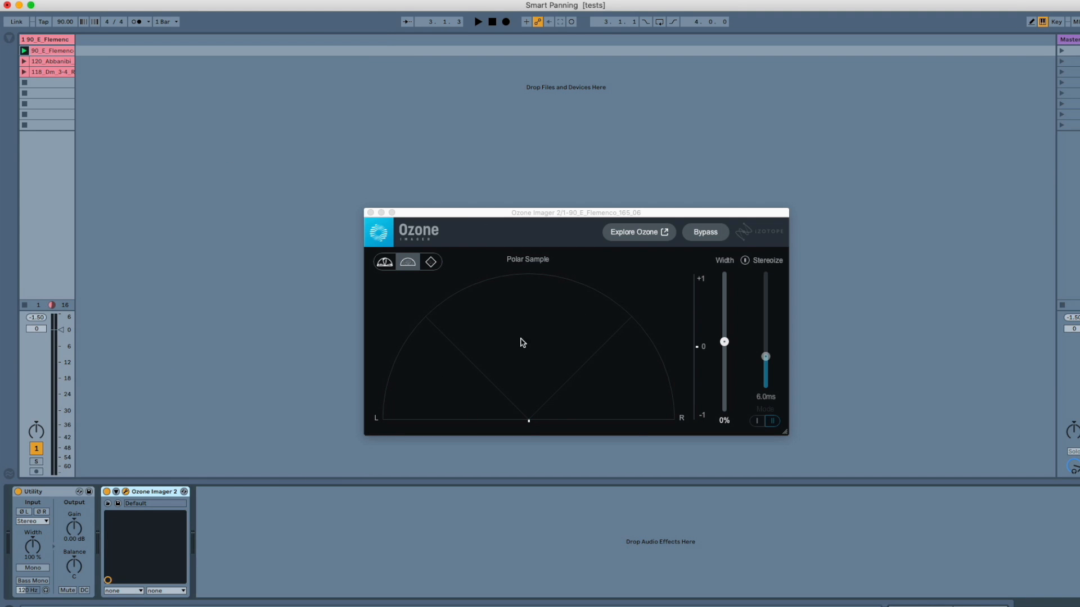
left_click_drag(793, 436, 902, 552)
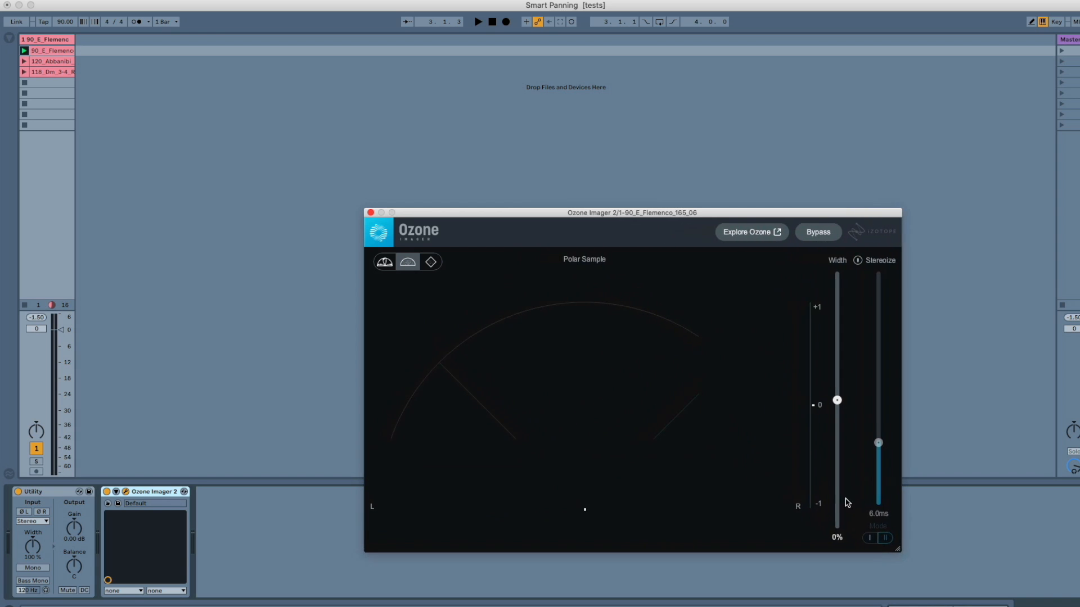
left_click_drag(578, 212, 565, 110)
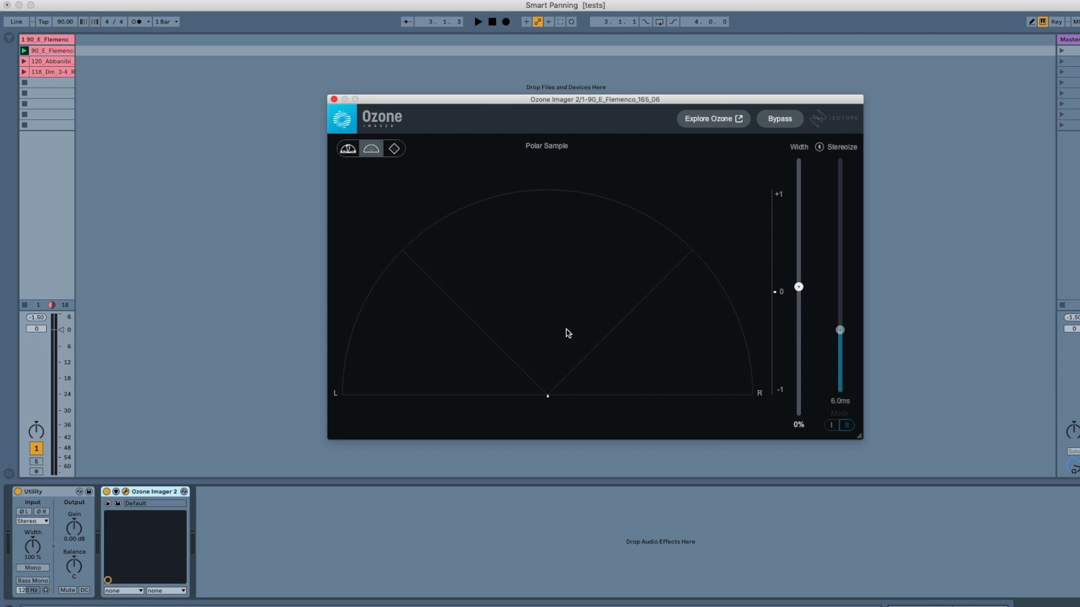
Play the clip and compare its stereo image with the Utility's Mono option on and off
key("space")
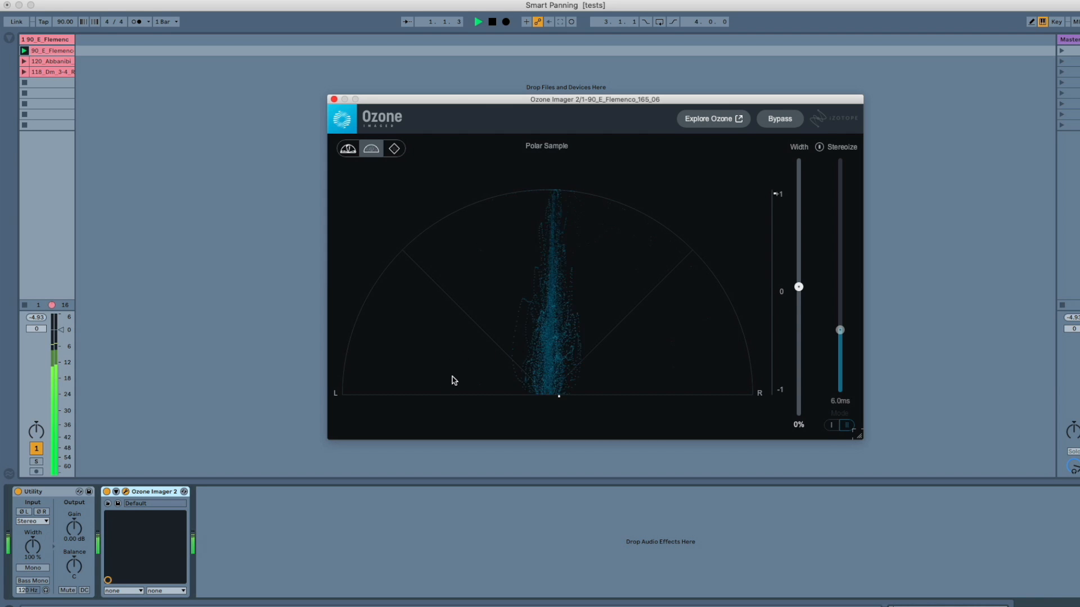
left_click(32, 568)
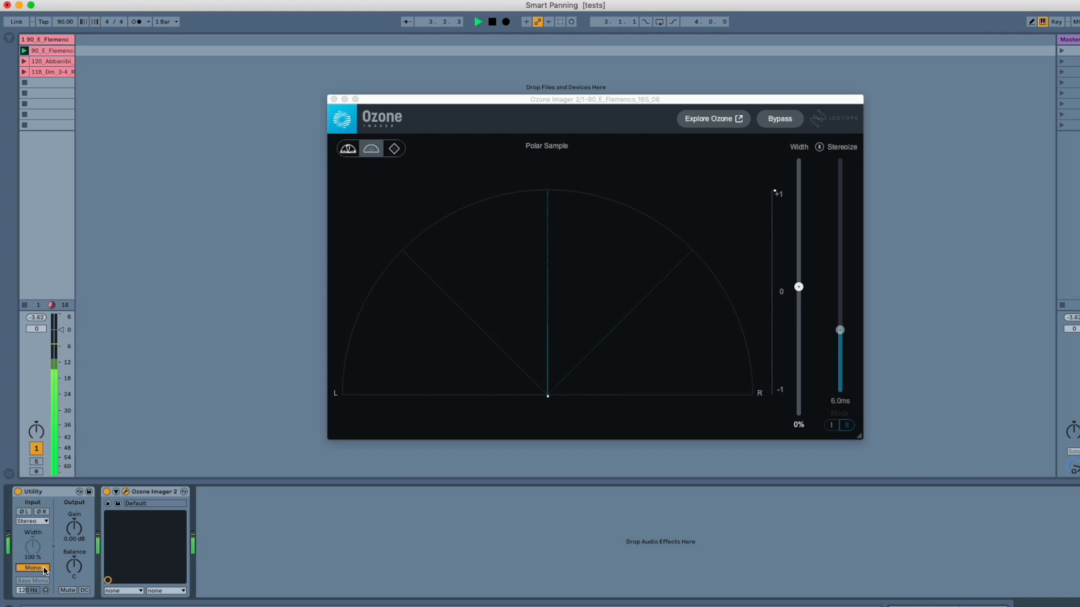
left_click(45, 569)
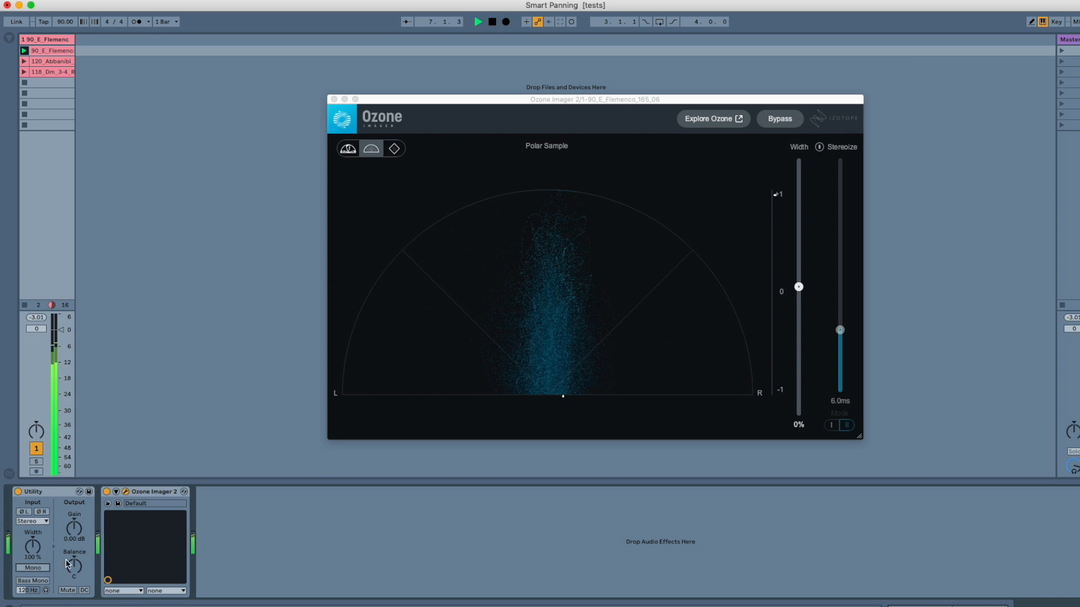
Pan the Utility's balance gradually to 50L during playback, watching the stereo image, and stop playback
left_click_drag(74, 566, 74, 604)
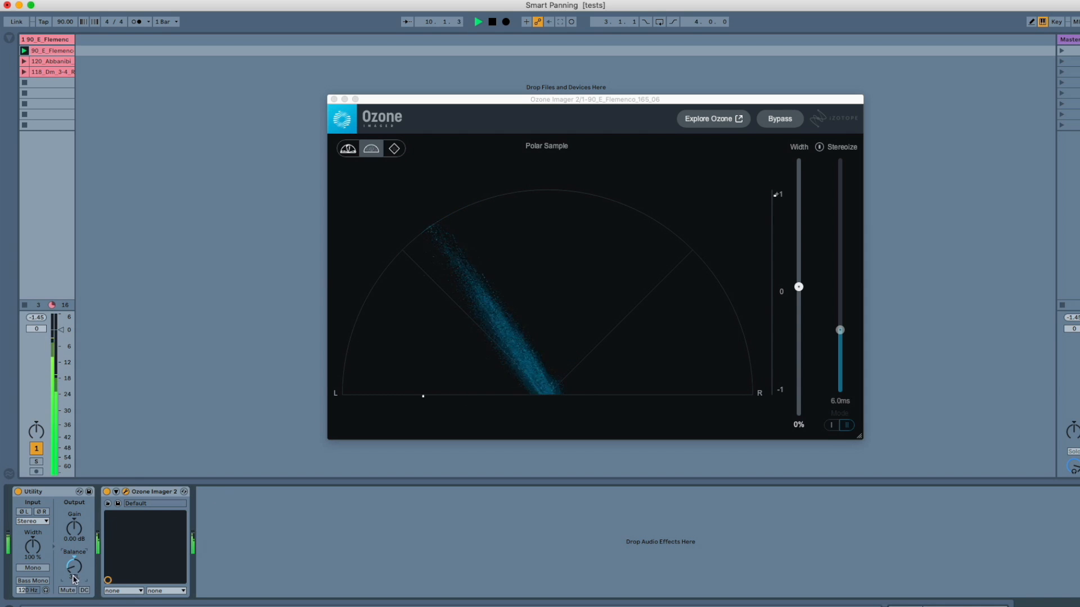
left_click_drag(74, 567, 73, 582)
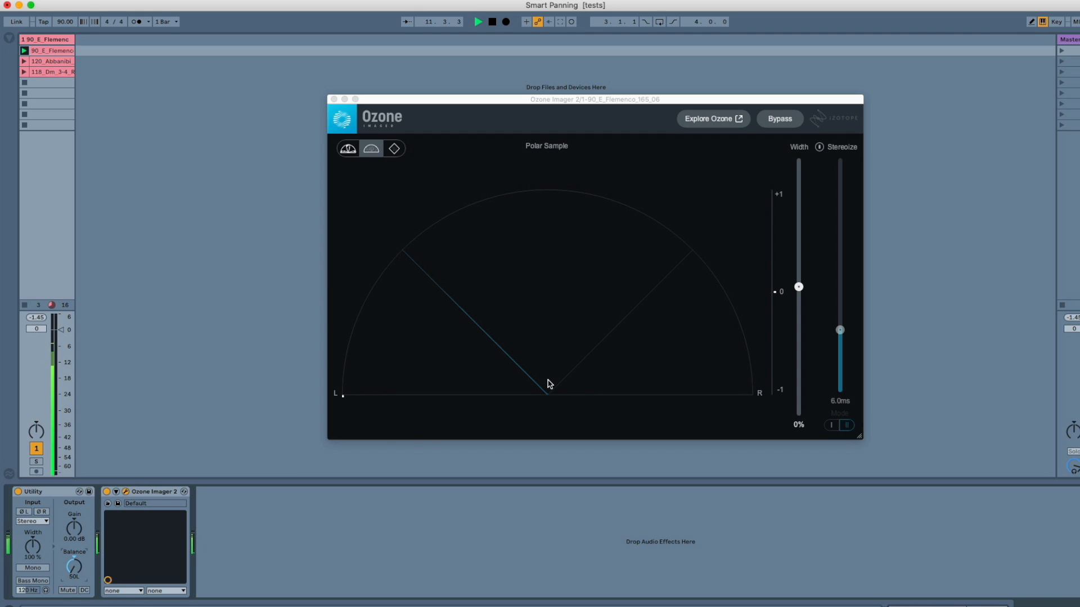
key("space")
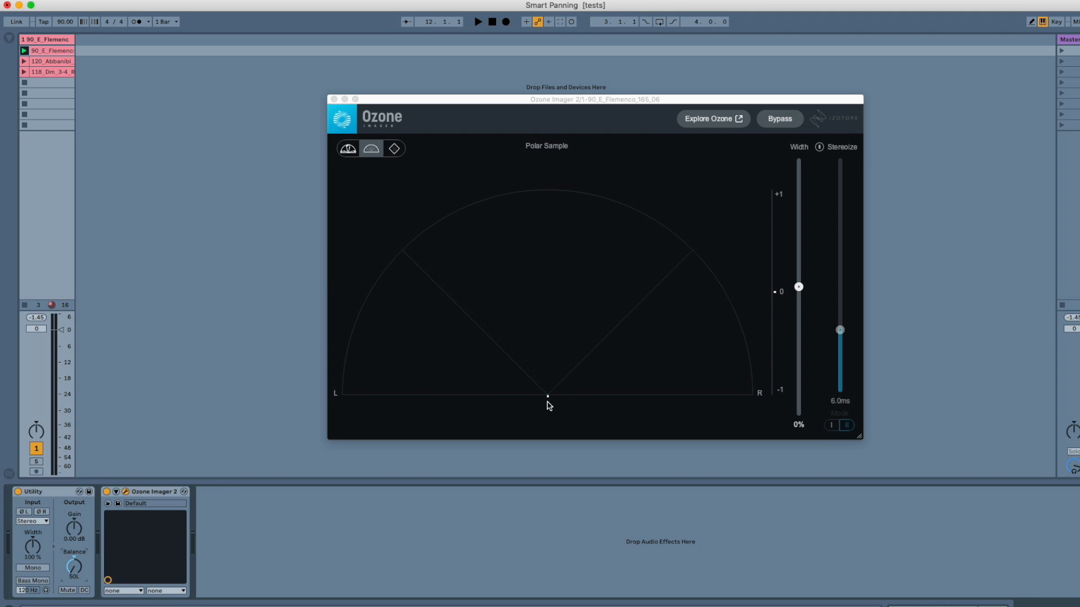
left_click(255, 532)
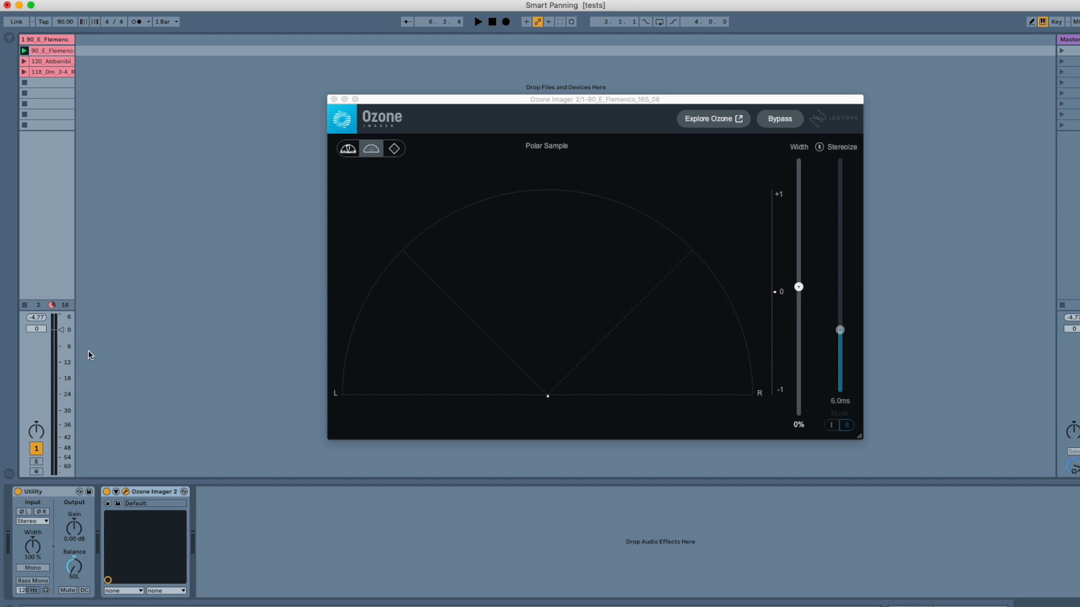
Insert the Reverb audio effect between the Utility and Ozone Imager 2, and hide the browser
left_click(9, 38)
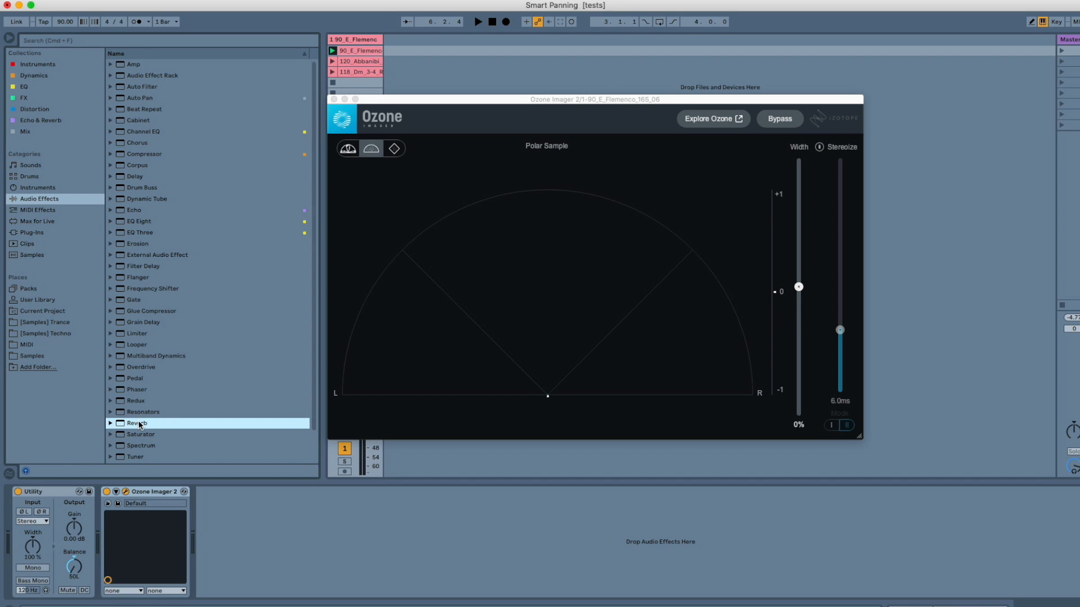
left_click_drag(139, 426, 120, 502)
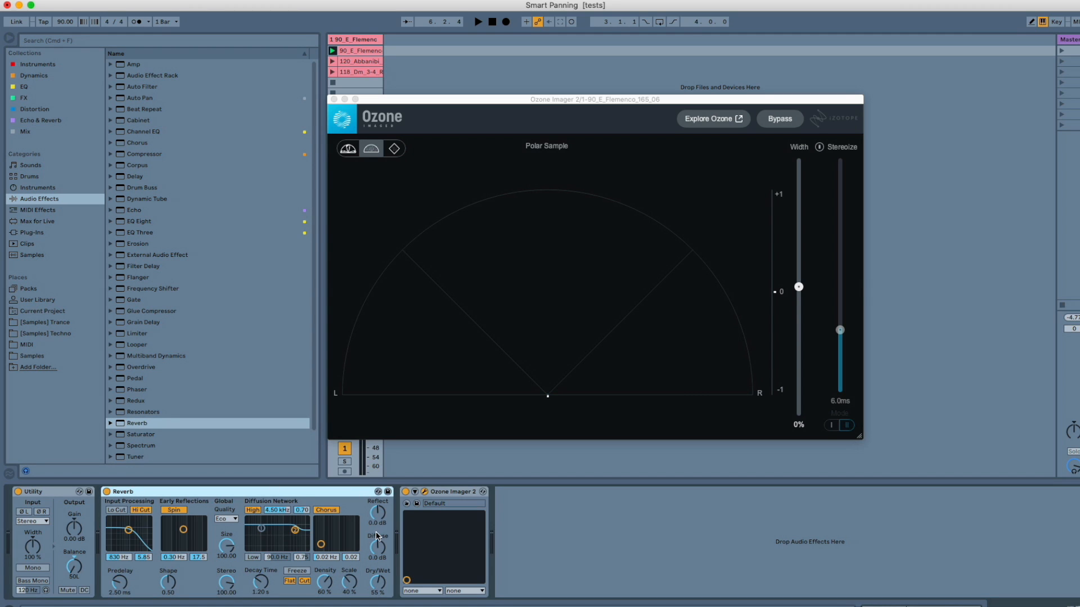
left_click(11, 41)
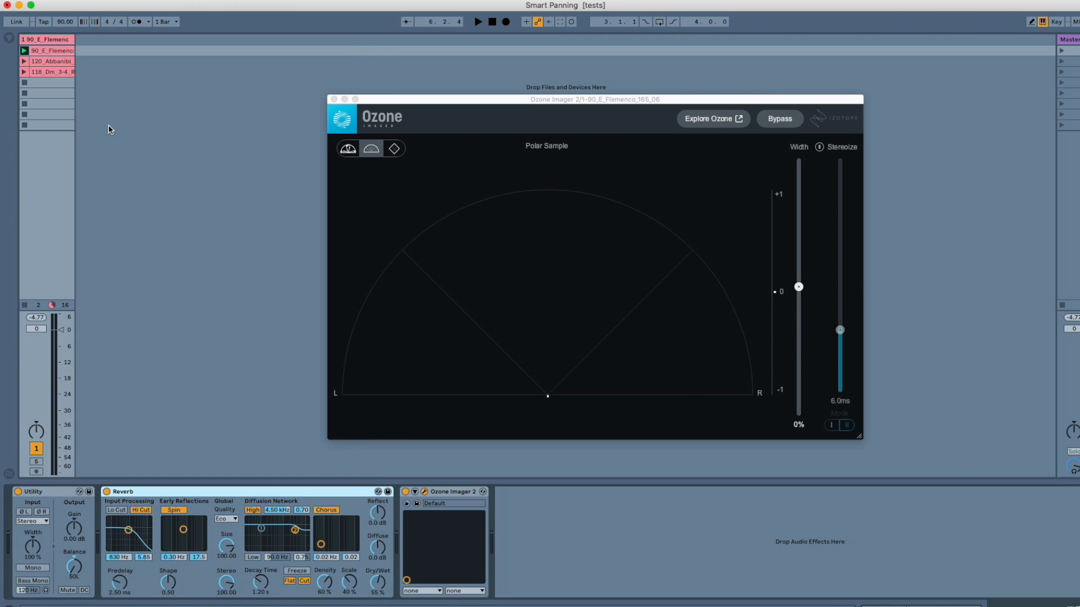
Set the Reverb's Diffuse level to -30 dB and its global quality to High
left_click(376, 548)
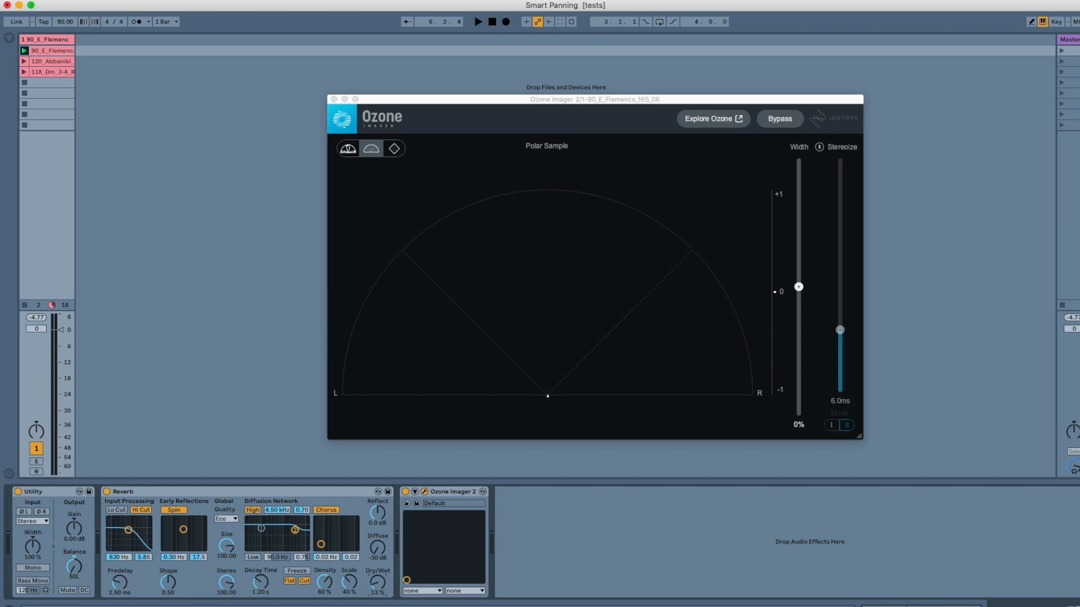
left_click(234, 519)
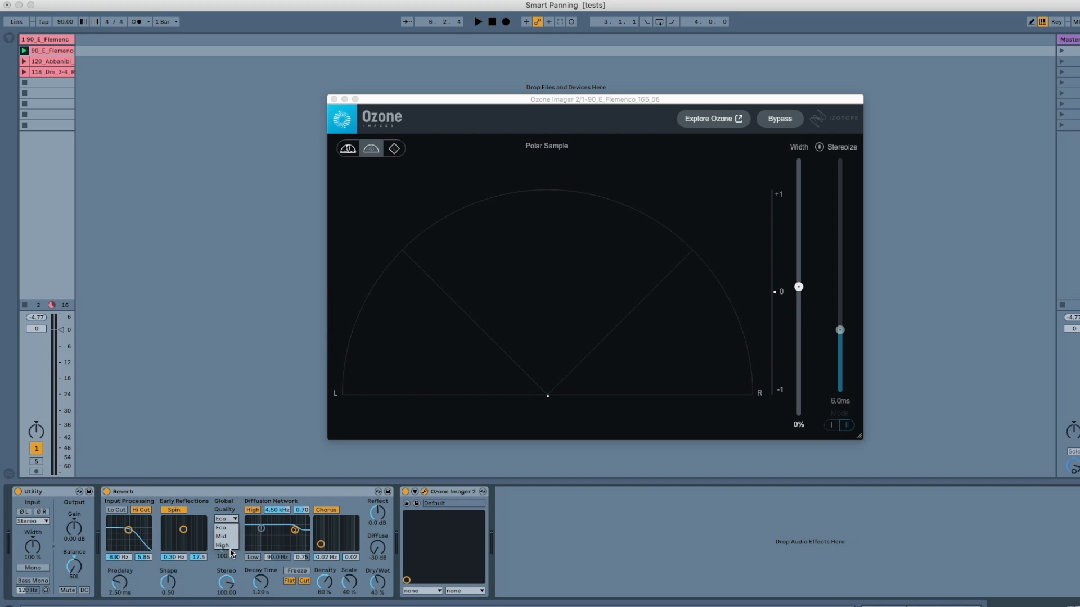
left_click(234, 549)
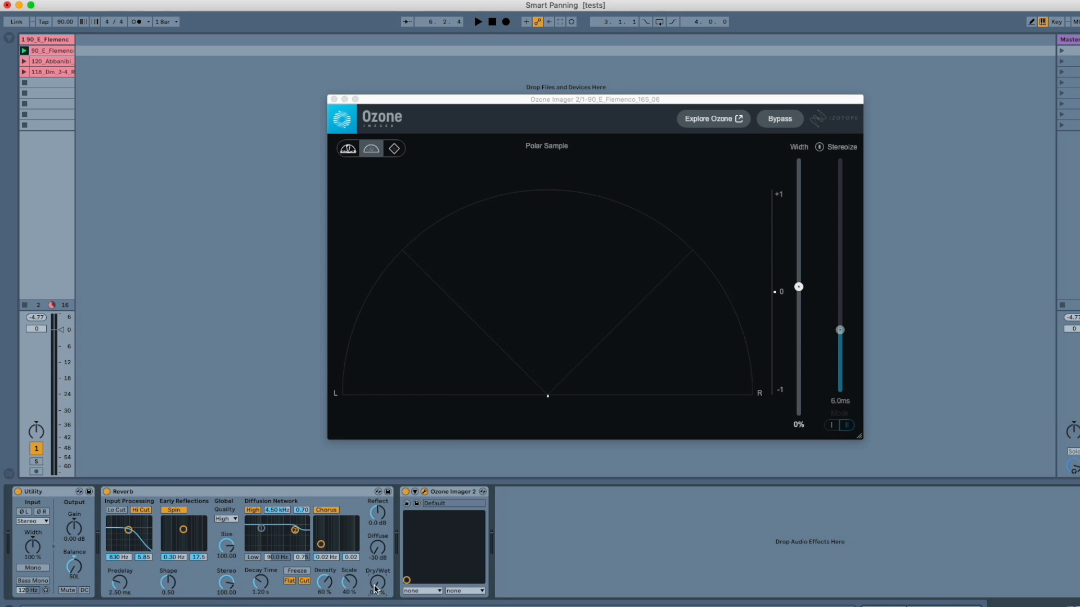
While the clip plays, raise the Reverb's Dry/Wet to 50% and set the Utility's balance to 27L
key("space")
left_click_drag(375, 585, 376, 540)
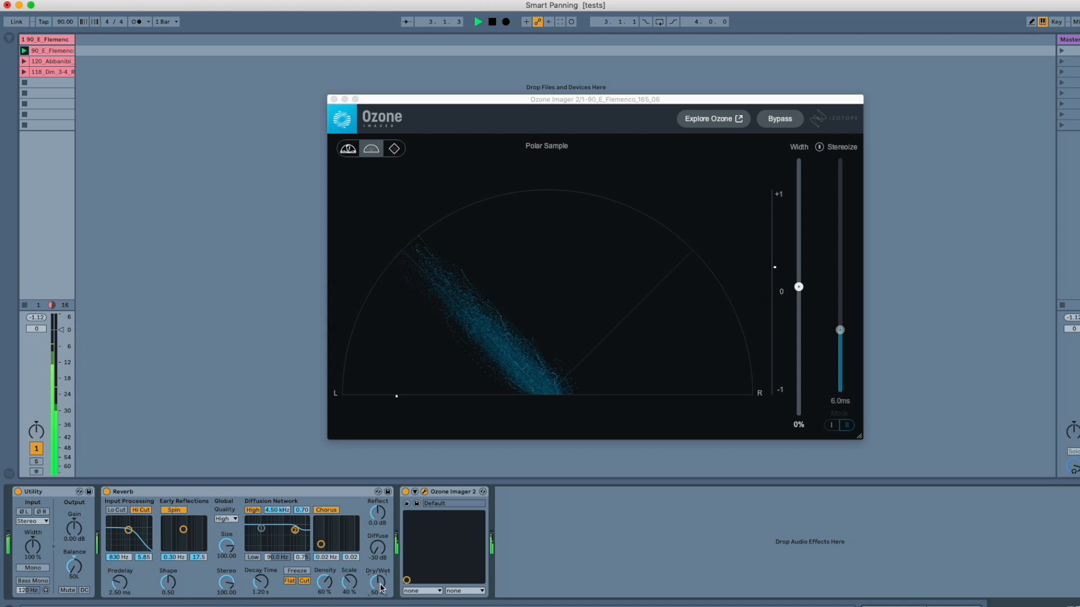
left_click_drag(74, 567, 75, 557)
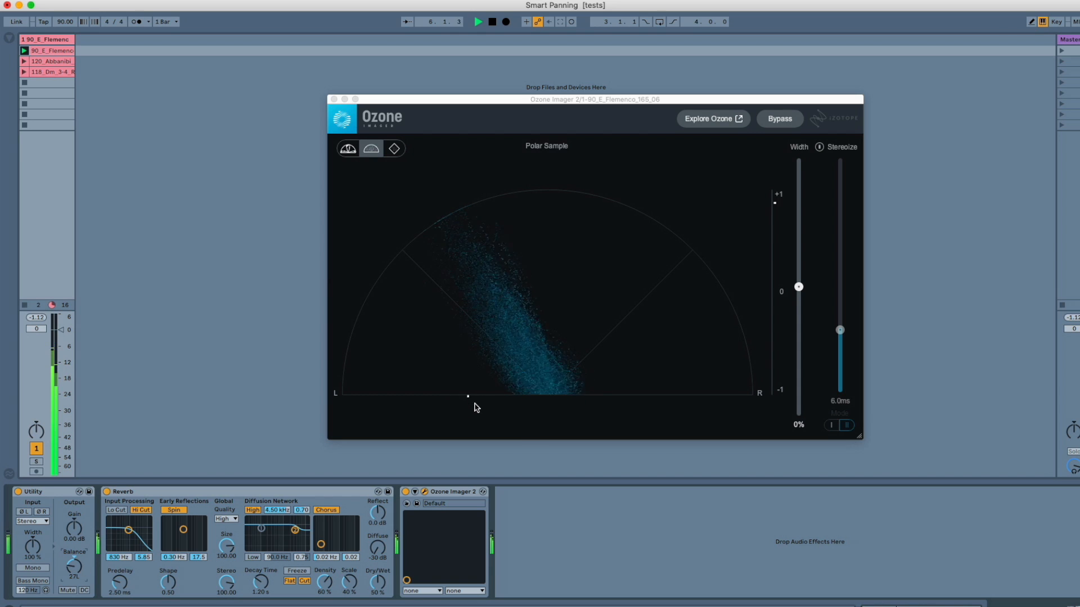
key("space")
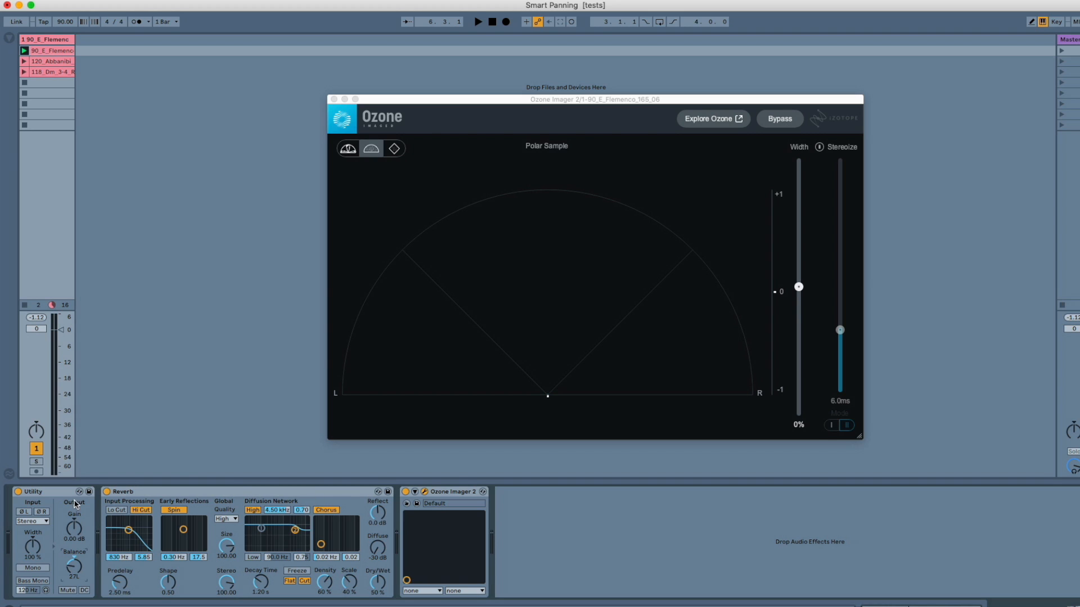
Duplicate the Utility, move the copy between the Reverb and Ozone Imager 2, and reset the copy's balance to centre
left_click(59, 493)
right_click(56, 495)
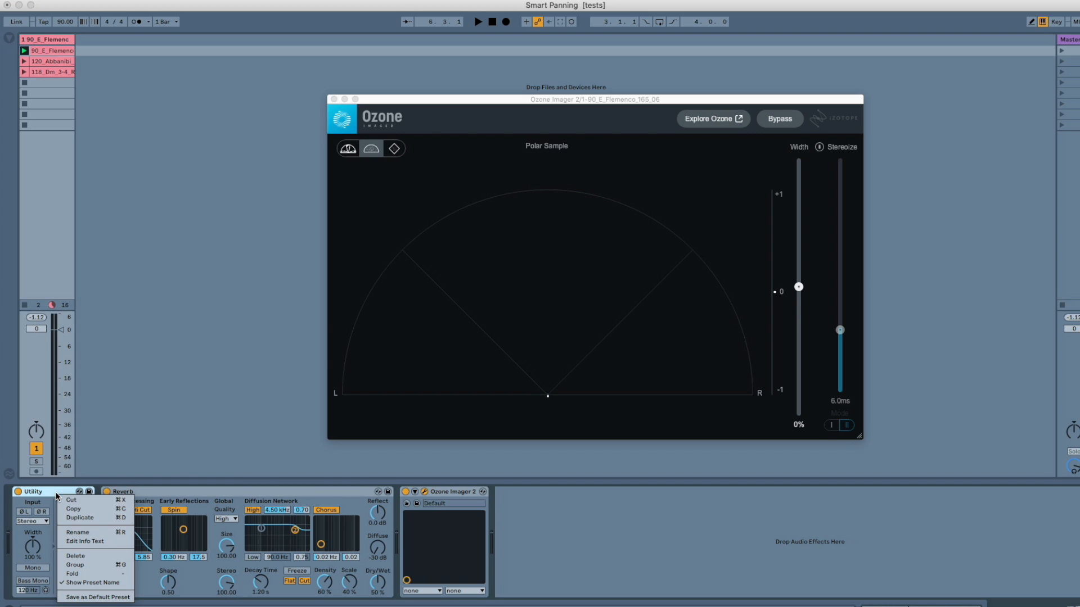
left_click(78, 516)
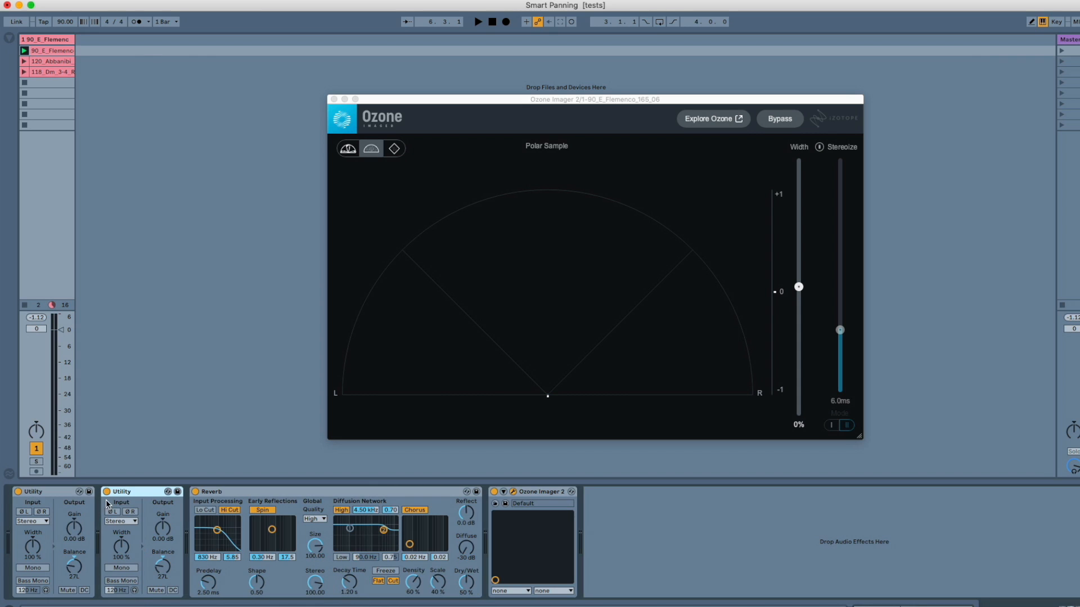
left_click_drag(419, 496, 434, 499)
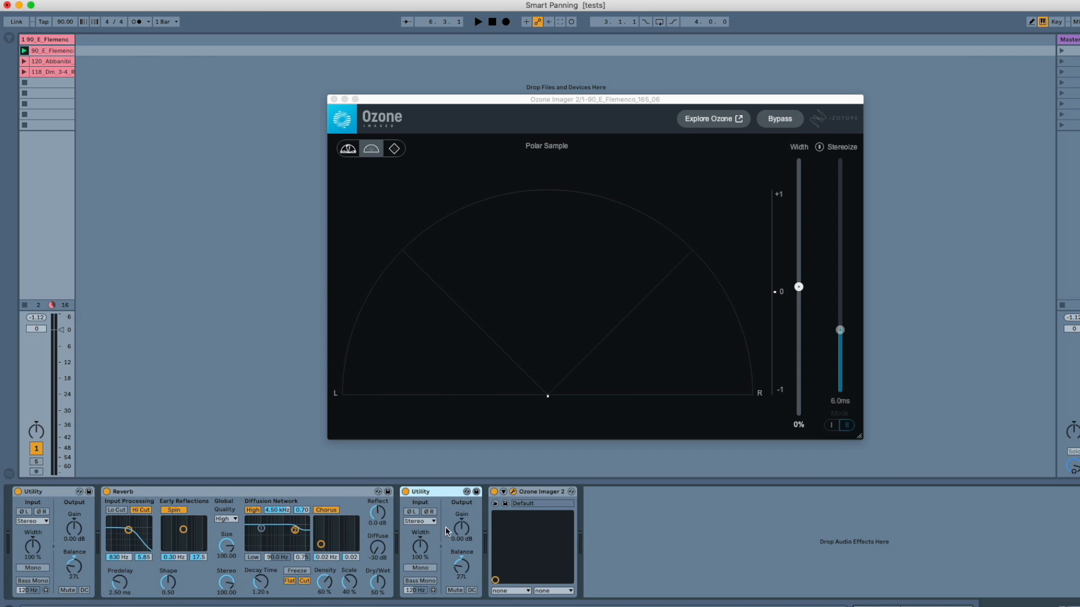
left_click(462, 557)
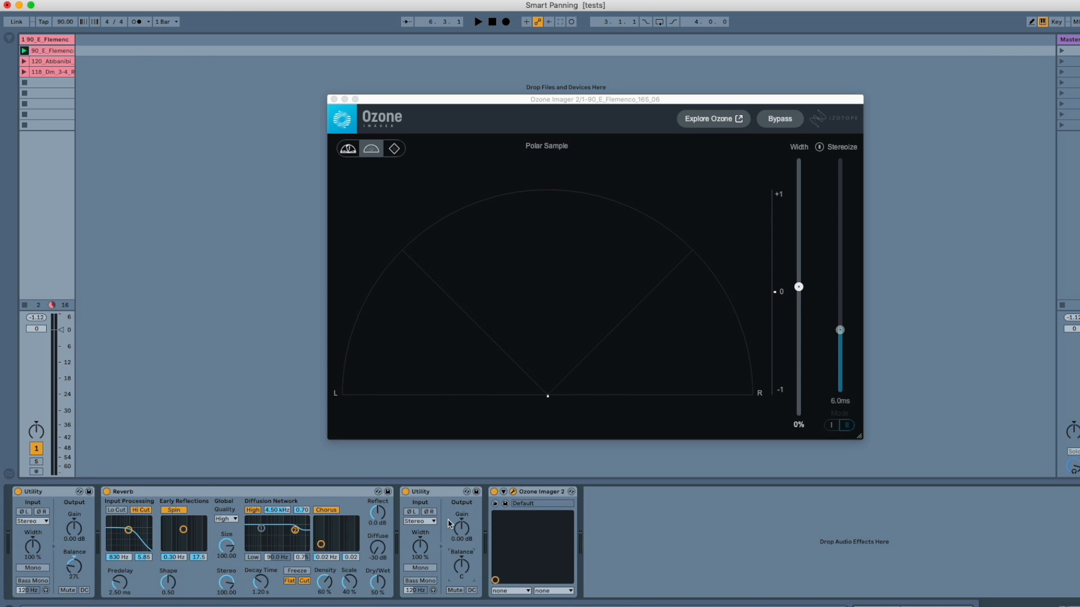
Turn on Bass Mono in the second Utility and set its frequency to 331 Hz while auditioning only the low band
left_click(420, 581)
key("space")
mouse_move(416, 590)
left_mouse_down()
mouse_move(416, 560)
mouse_move(419, 591)
left_mouse_up()
key("space")
key("space")
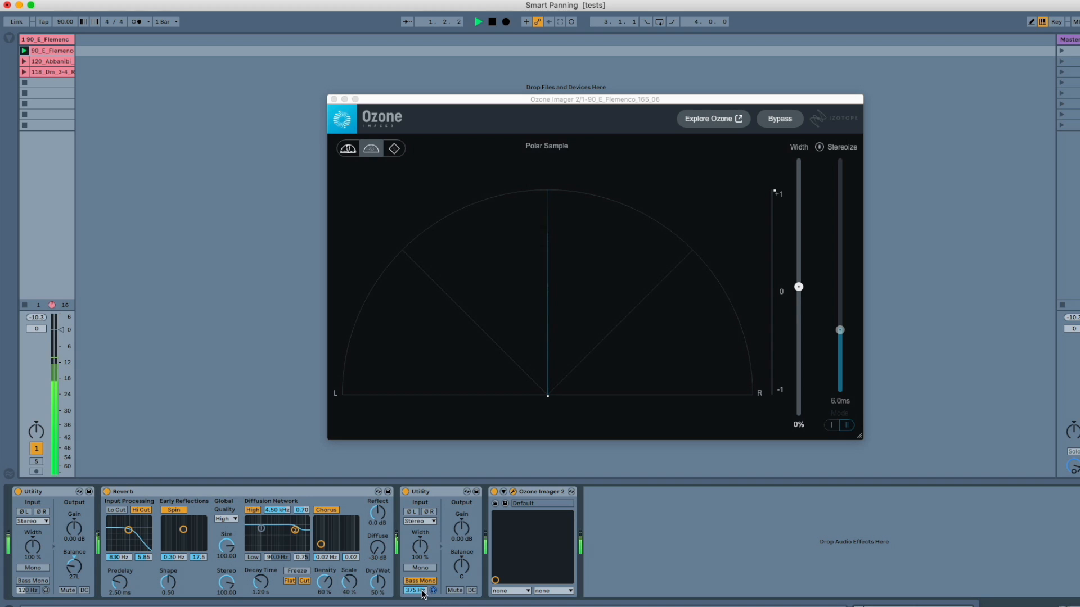
left_click_drag(423, 594, 424, 594)
key("space")
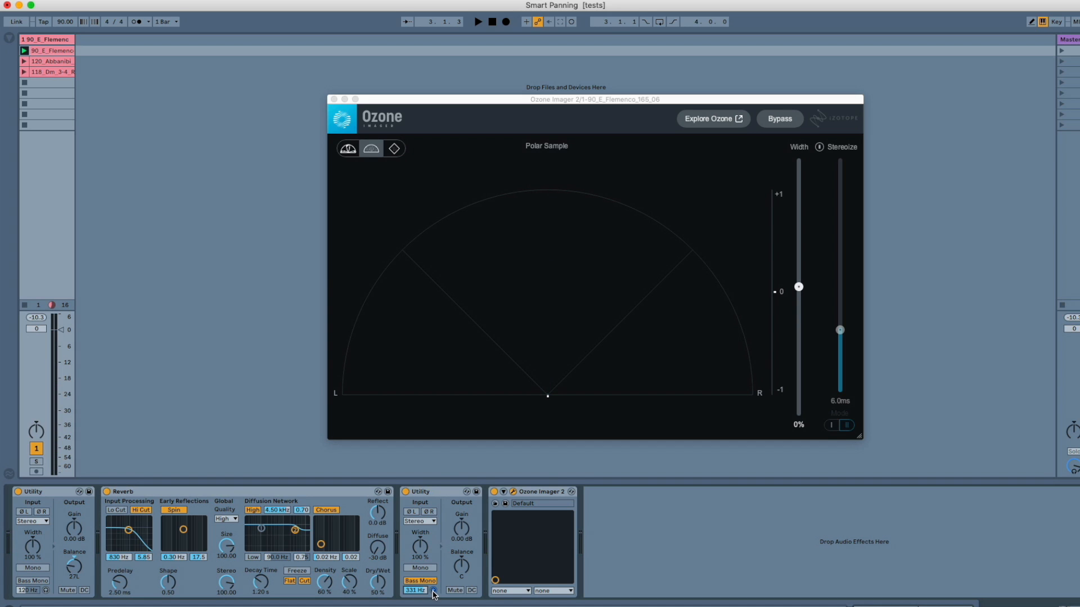
Turn off the second Utility's bass audition, lower the Bass Mono frequency to 286 Hz and play the clip
left_click(433, 592)
left_click_drag(424, 592, 424, 594)
key("space")
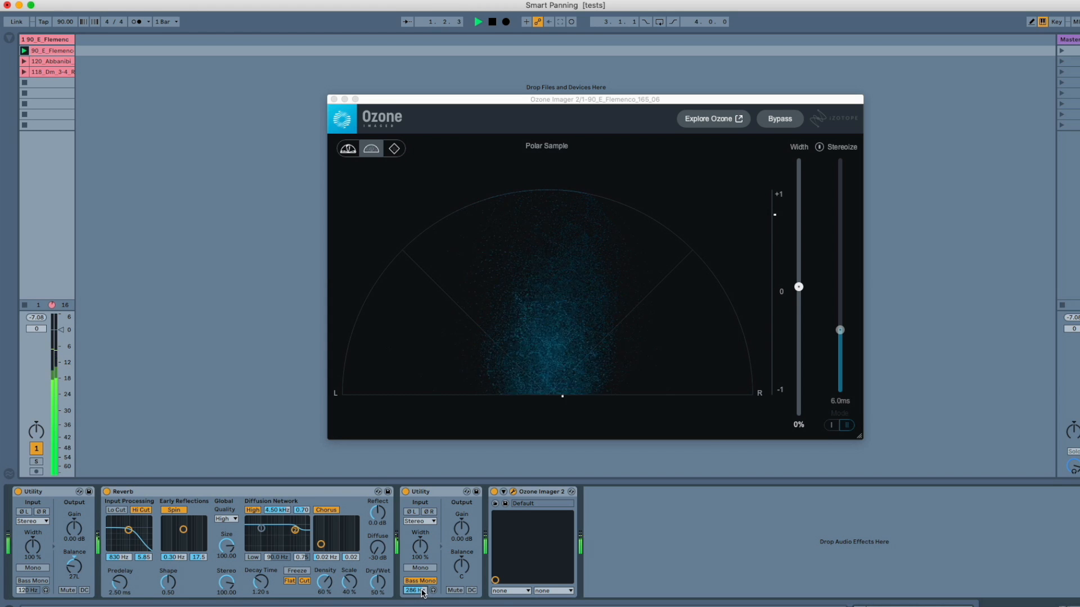
Pan the first Utility's balance to 50R and back to 38L during playback, and switch off the Reverb
left_click_drag(74, 567, 74, 510)
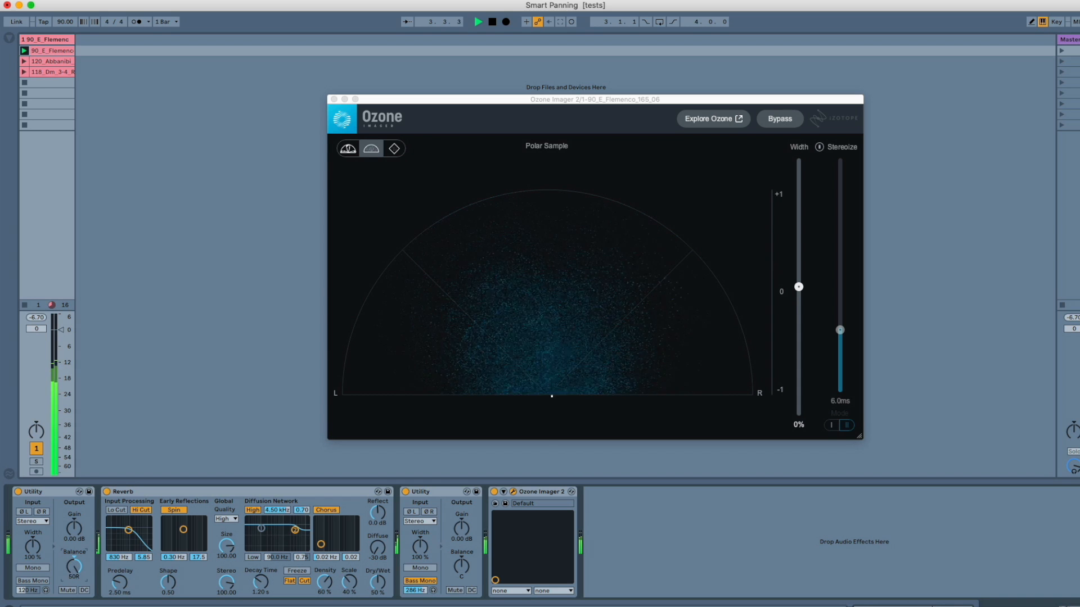
left_click_drag(74, 511, 74, 575)
key("space")
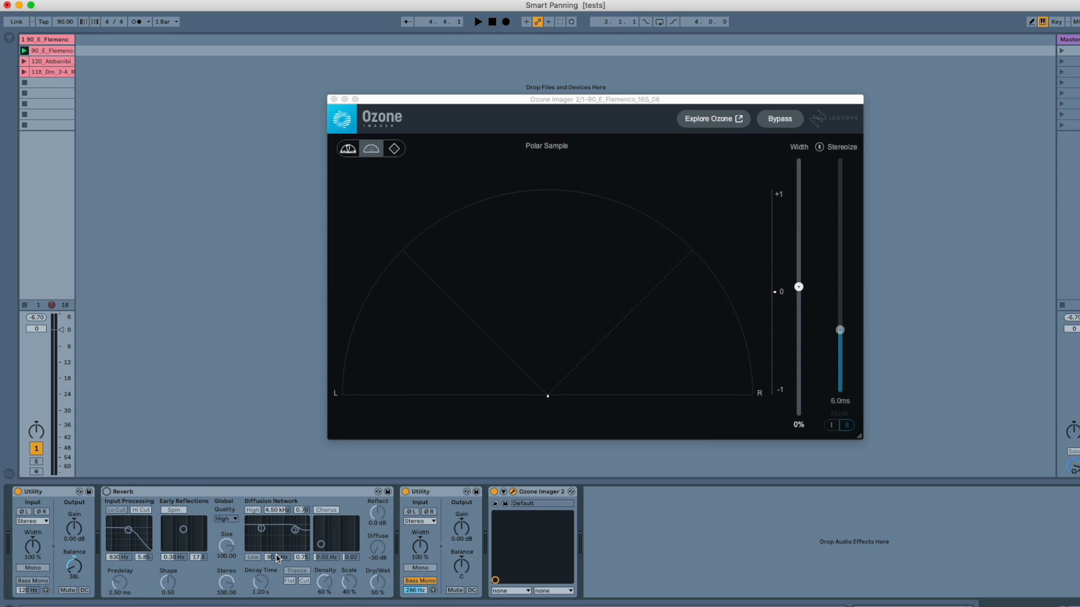
Compare playback with the second Utility off and on, and set its Bass Mono frequency to 179 Hz
key("space")
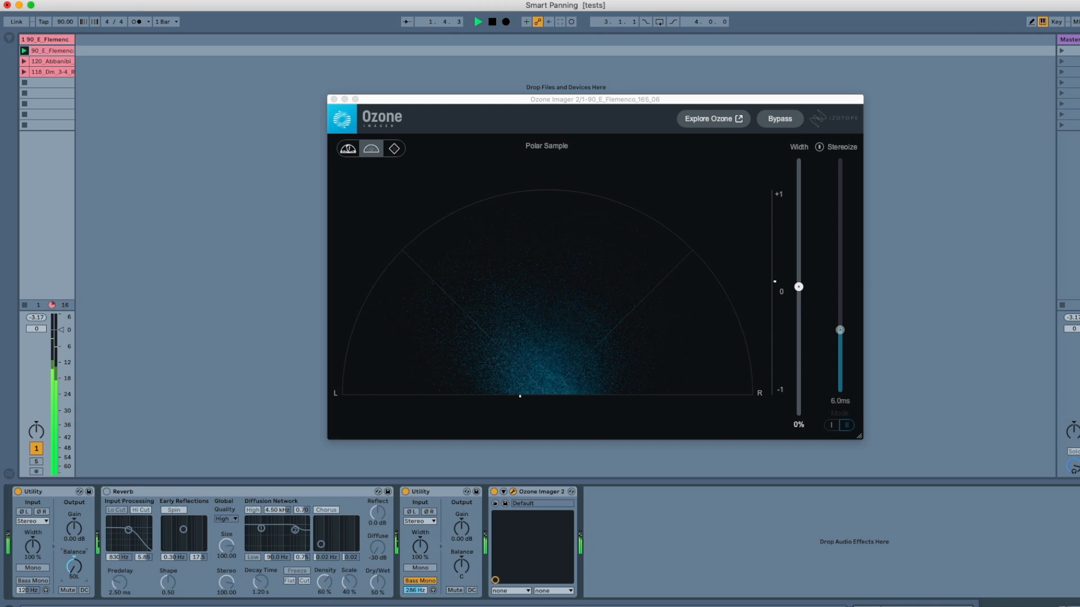
left_click(406, 492)
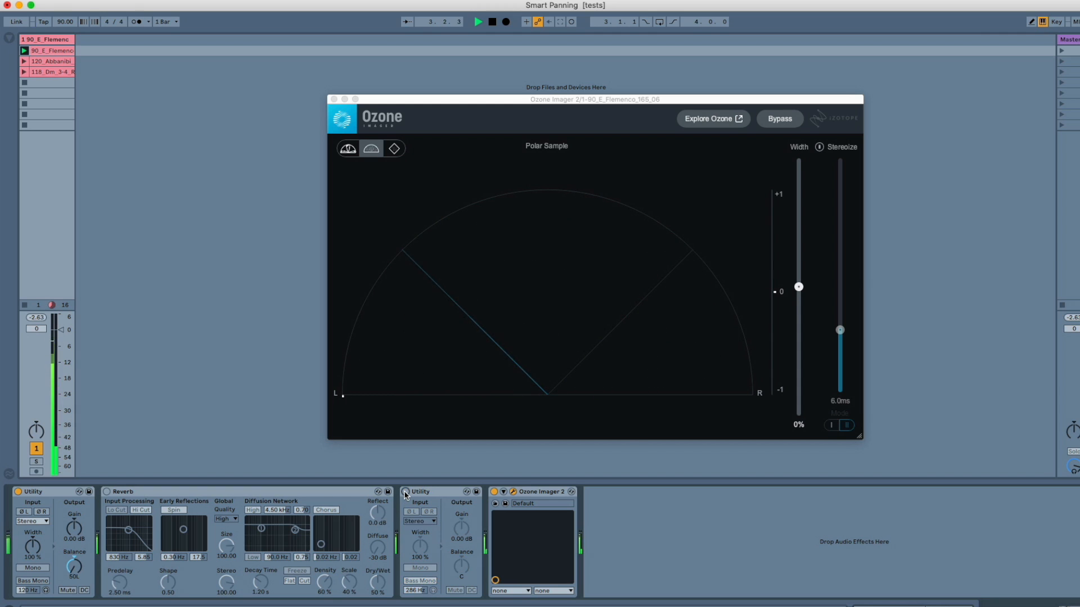
left_click(405, 492)
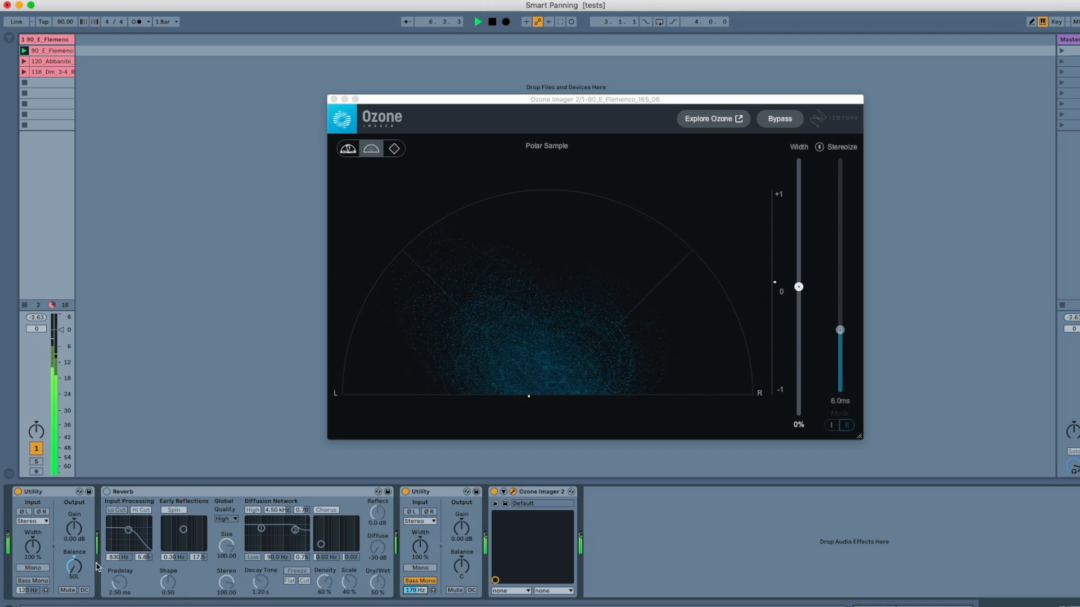
Pan the first Utility's balance to 42R during playback
left_click_drag(73, 566, 74, 549)
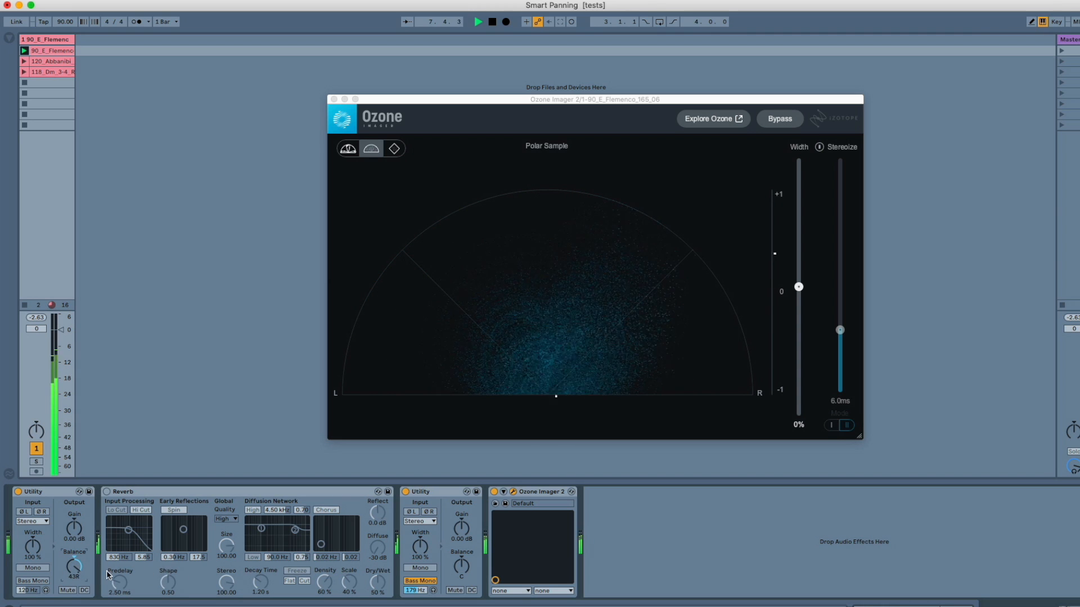
Raise the second Utility's Bass Mono frequency to 403 Hz and stop playback
left_click_drag(409, 590, 417, 593)
key("space")
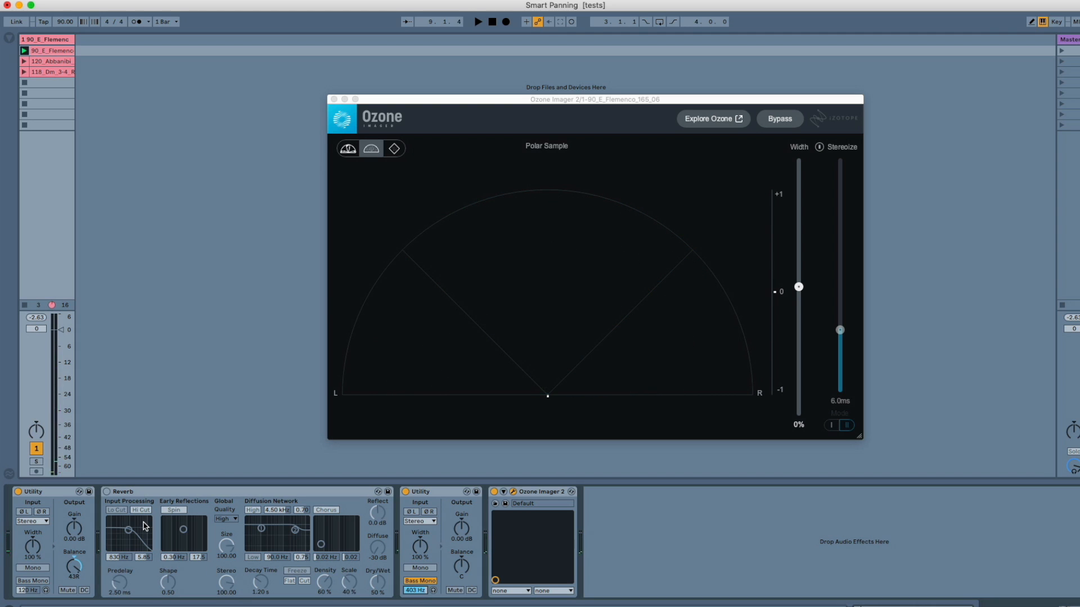
Add an Auto Pan between the first Utility and the Reverb, switch off the first Utility and start playback
left_click(8, 36)
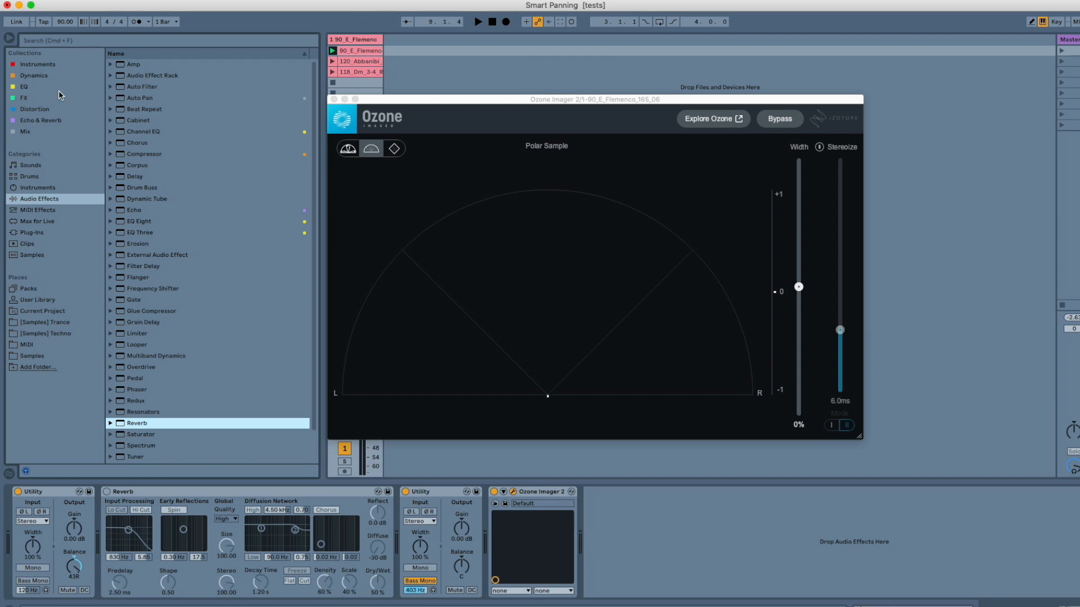
left_click_drag(139, 98, 145, 563)
left_click(37, 494)
left_click(19, 492)
key("space")
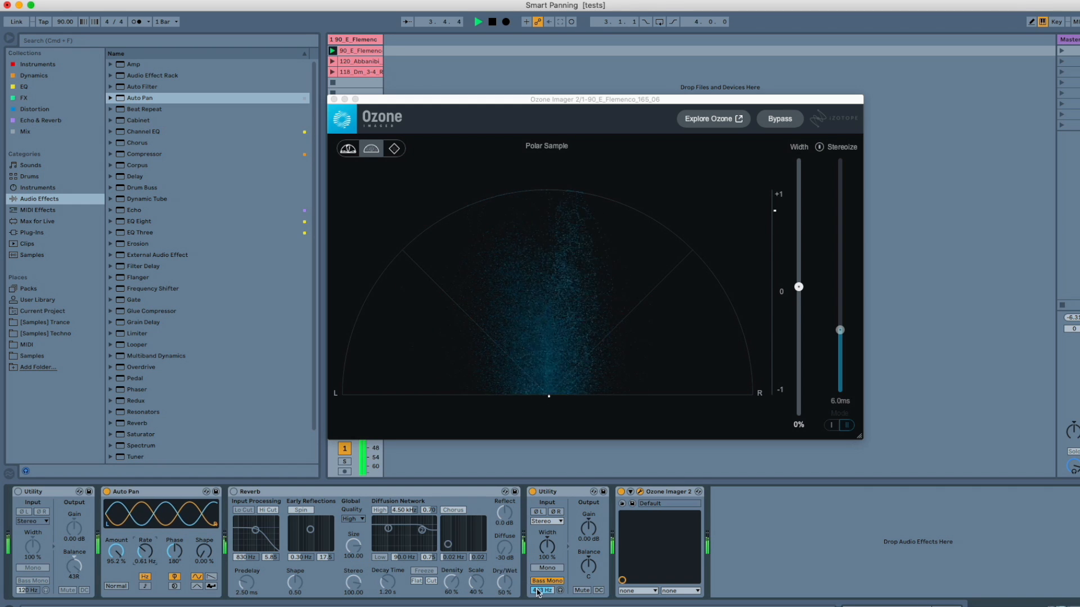
Set the second Utility's Bass Mono frequency to 500 Hz and the Auto Pan rate to 3.85 Hz
left_click_drag(538, 592, 538, 589)
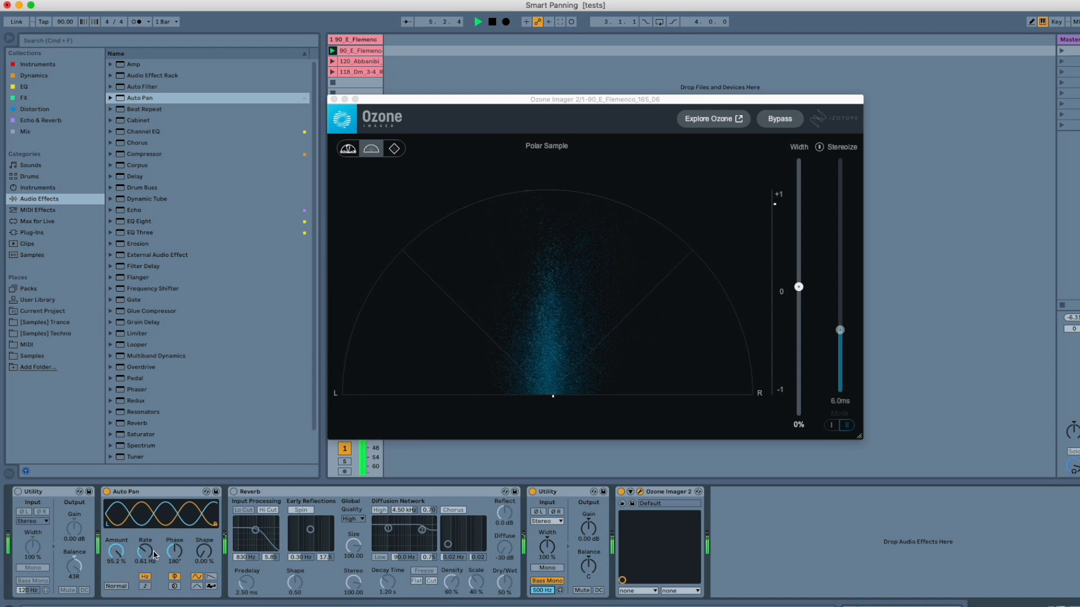
left_click_drag(154, 555, 154, 513)
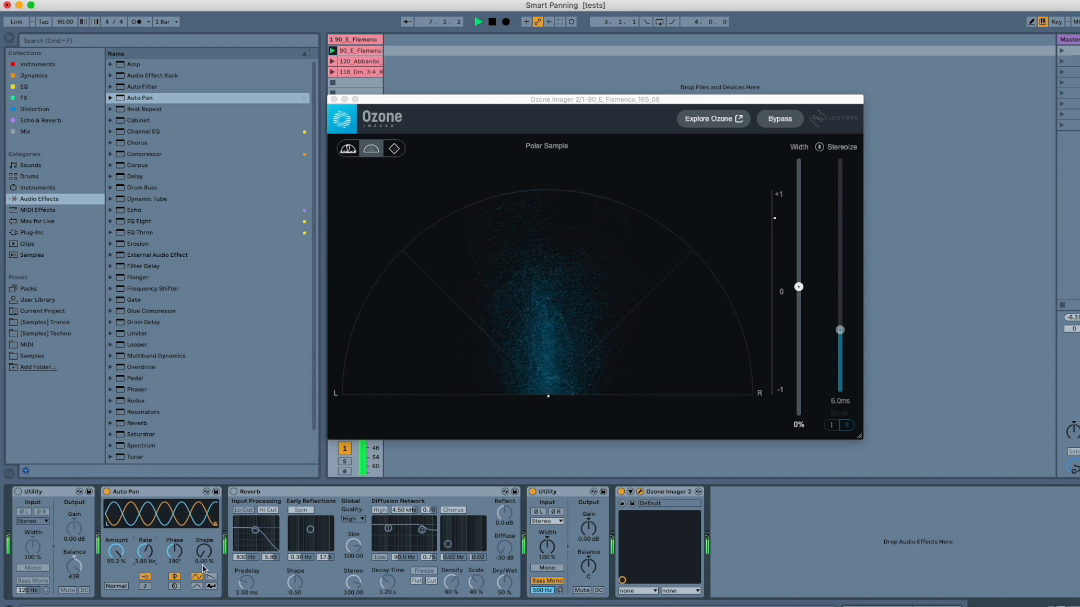
Compare the auto-panned playback with the second Utility off and on
left_click(532, 492)
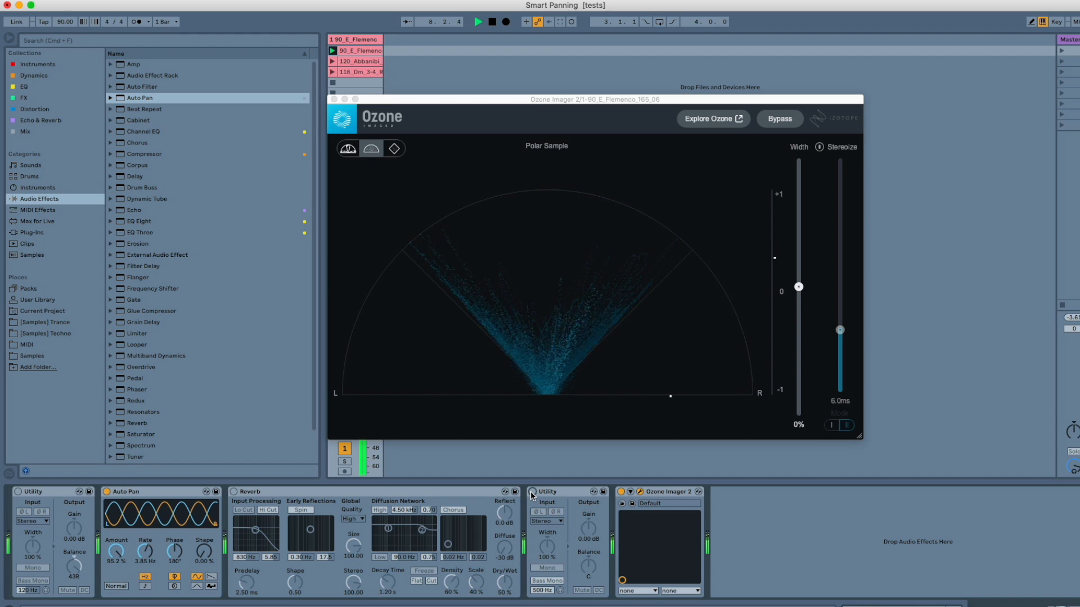
left_click(532, 493)
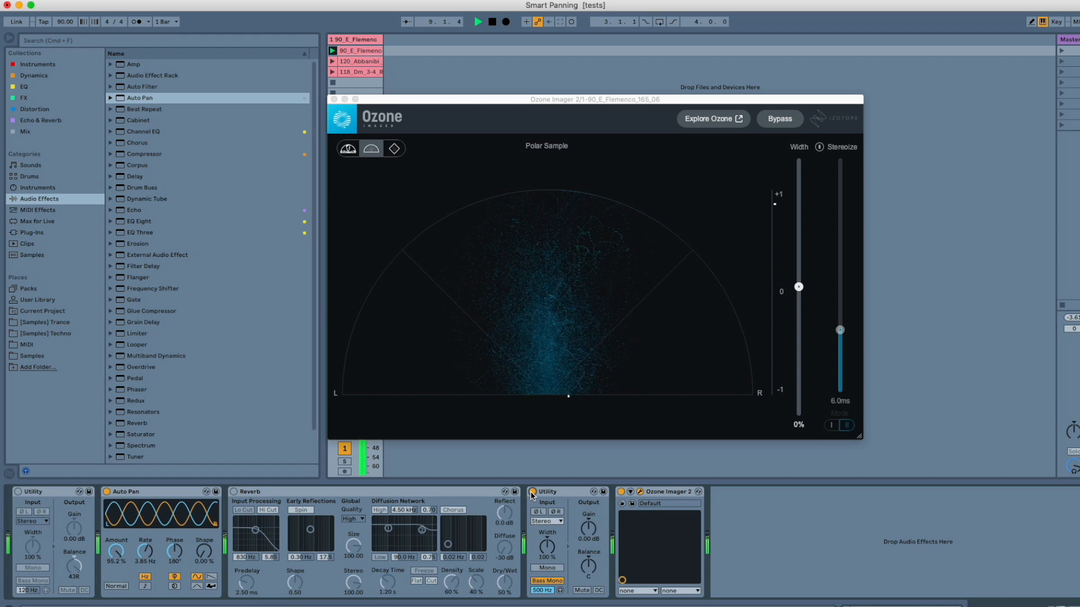
left_click(532, 493)
left_click(532, 493)
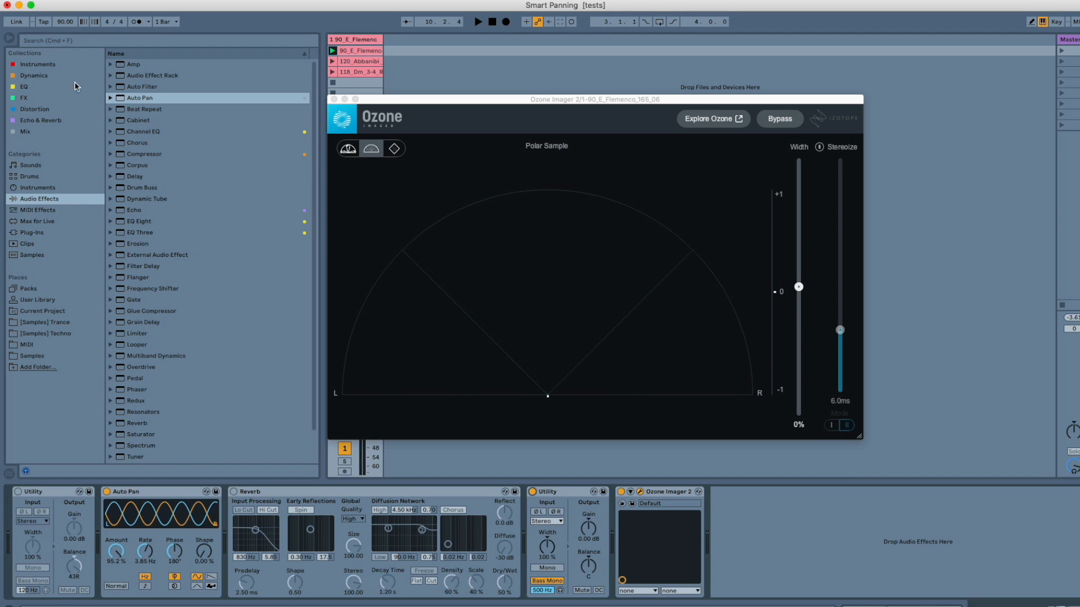
Hide the browser, switch off the Auto Pan and second Utility, and briefly launch the 120_Abbanibi clip
left_click(10, 38)
left_click(65, 63)
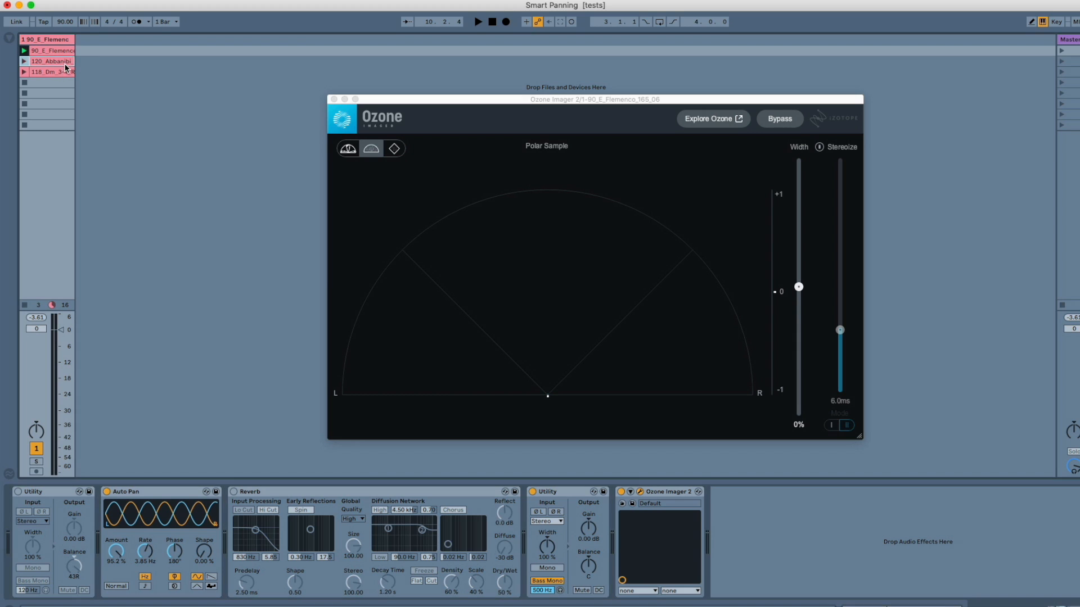
left_click(107, 491)
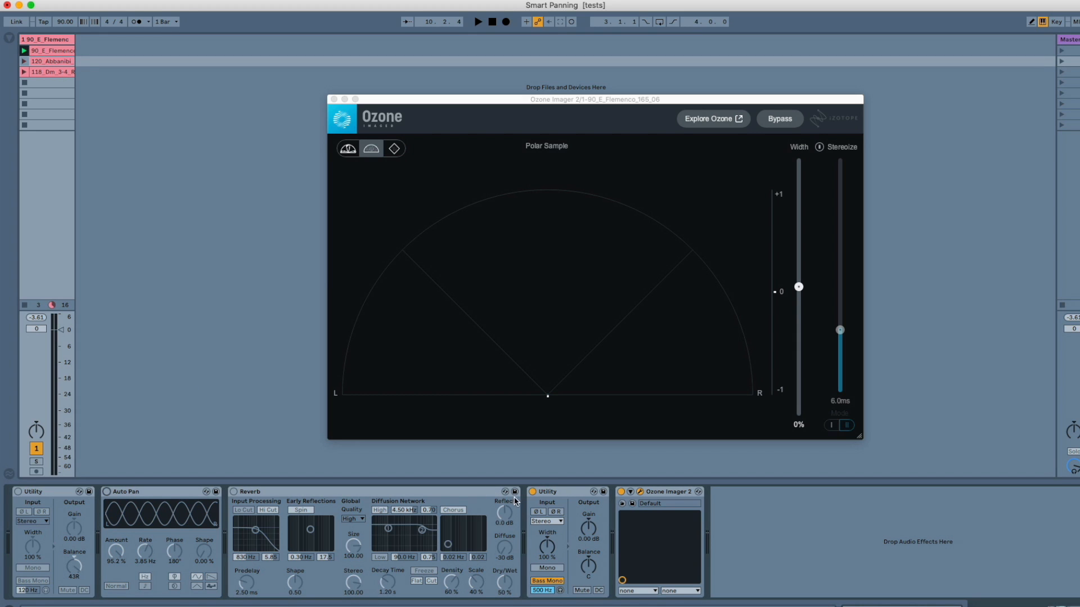
left_click(531, 492)
left_click(24, 61)
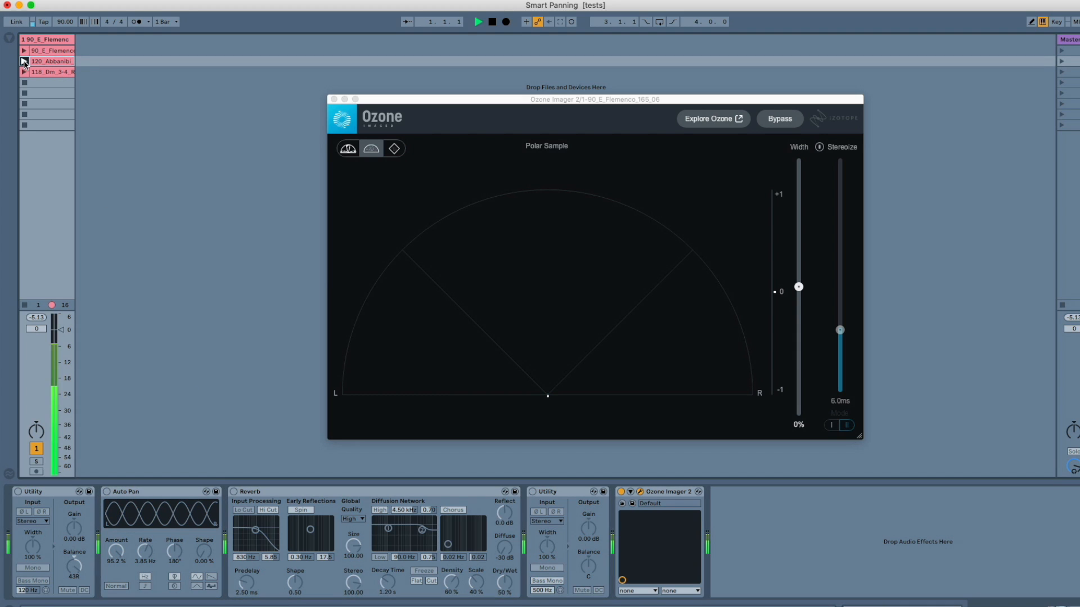
key("space")
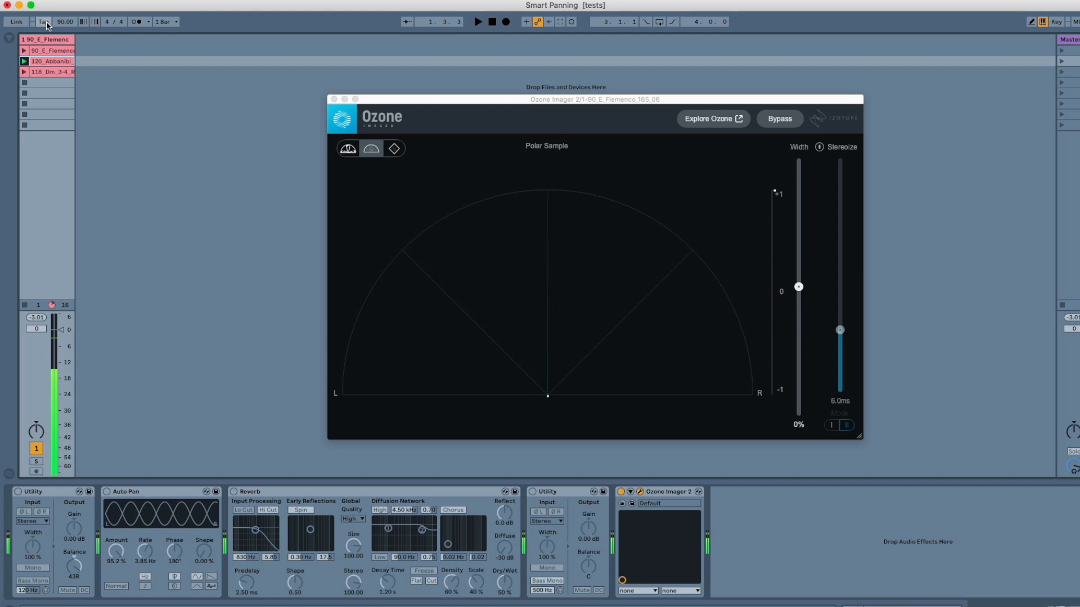
Set the project tempo to 120 BPM and audition the 120_Abbanibi clip without effects
left_click(59, 23)
type("120")
key("Return")
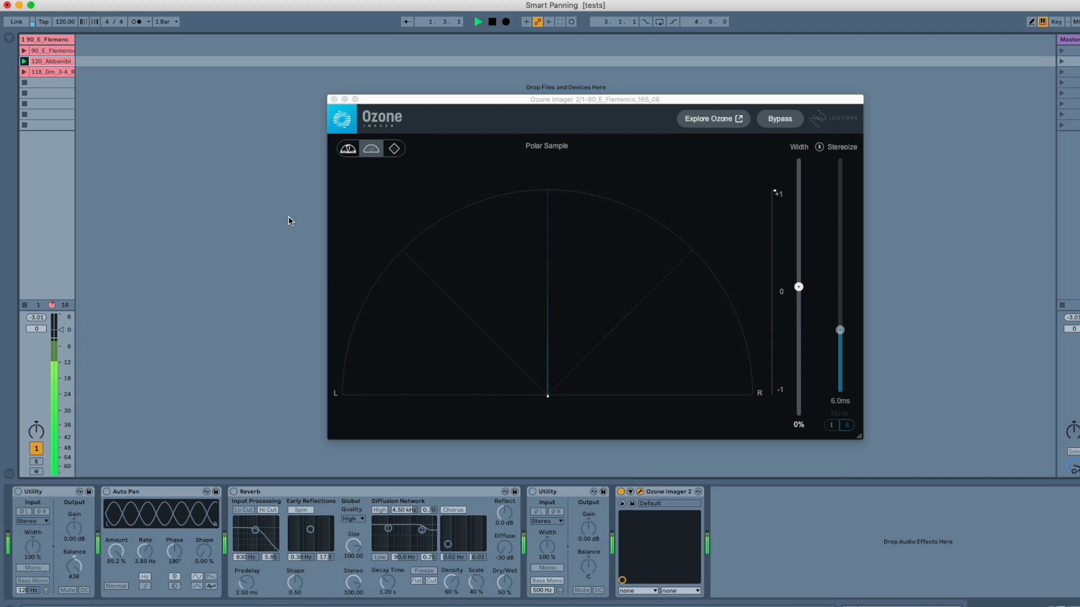
key("space")
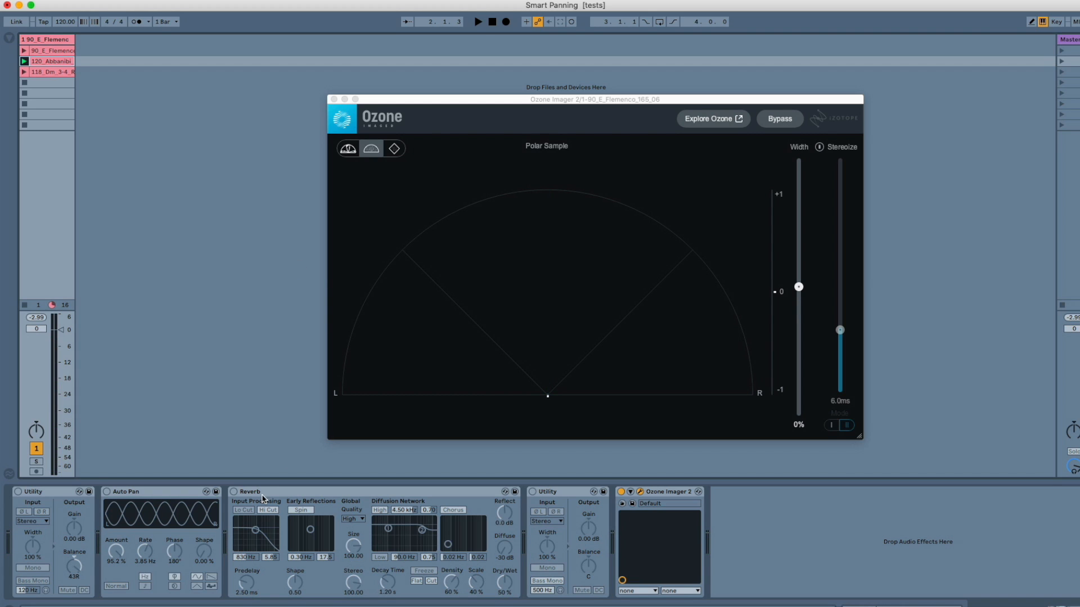
Switch on the Reverb, audition the 120_Abbanibi clip through it and stop playback
left_click(234, 492)
key("space")
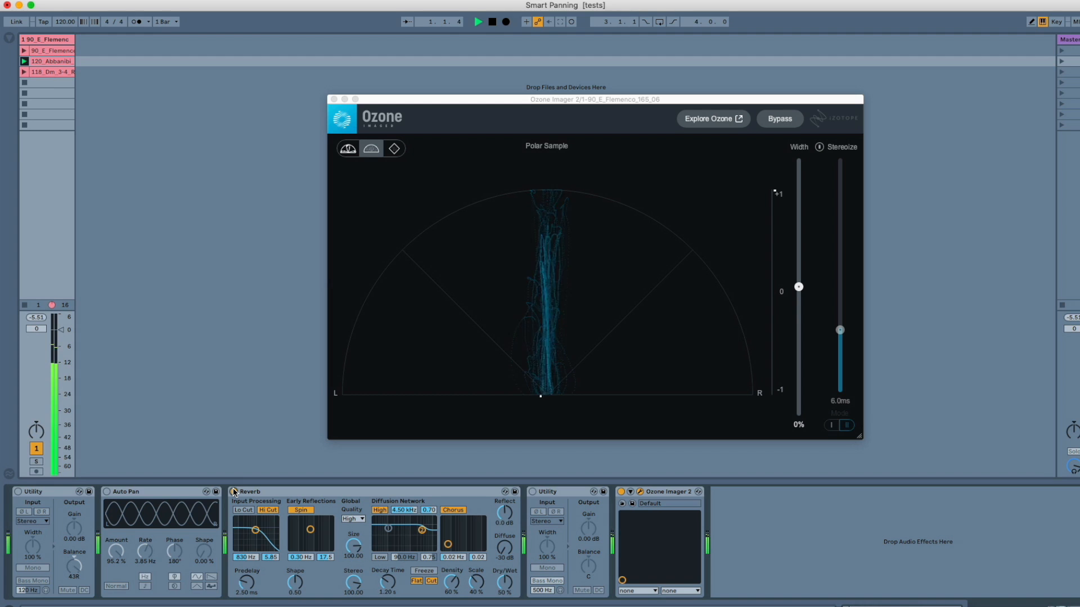
key("space")
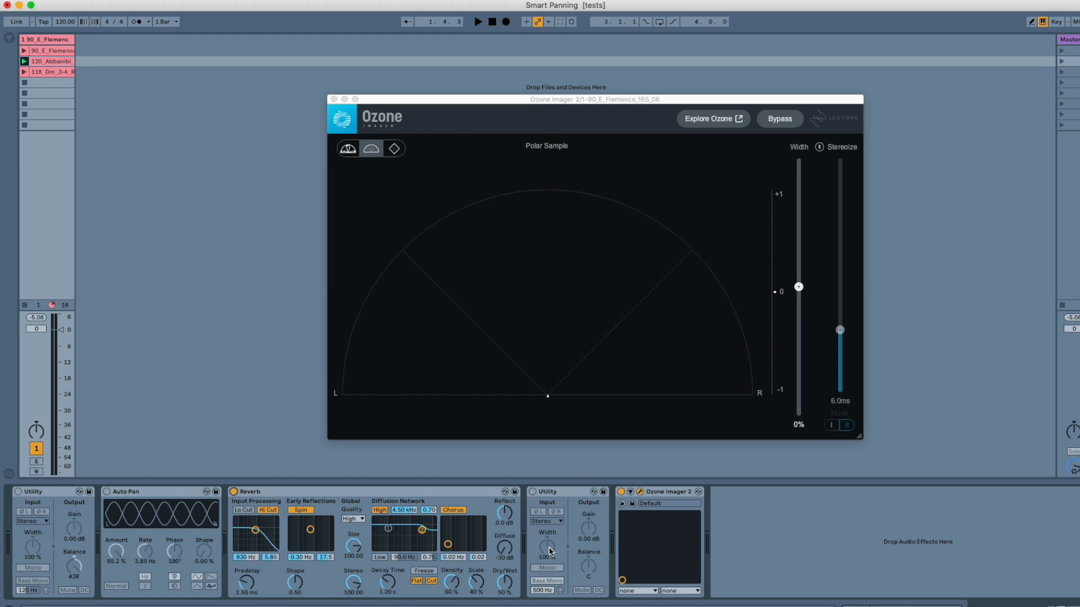
Set the second Utility's Bass Mono frequency to 396 Hz, compare playback with it off and on, and leave it on
left_click(532, 492)
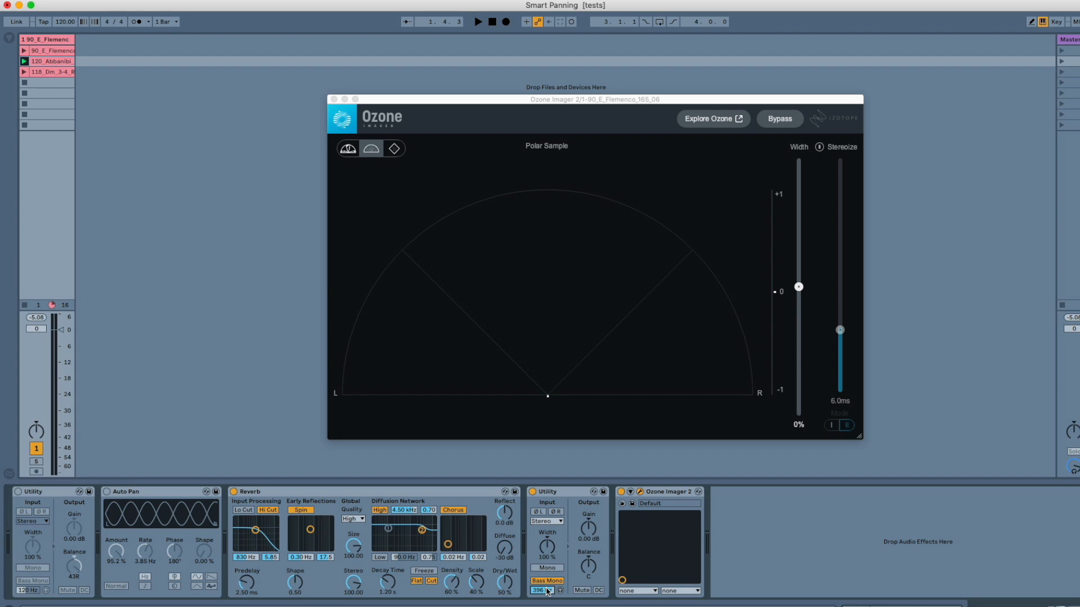
left_click(532, 492)
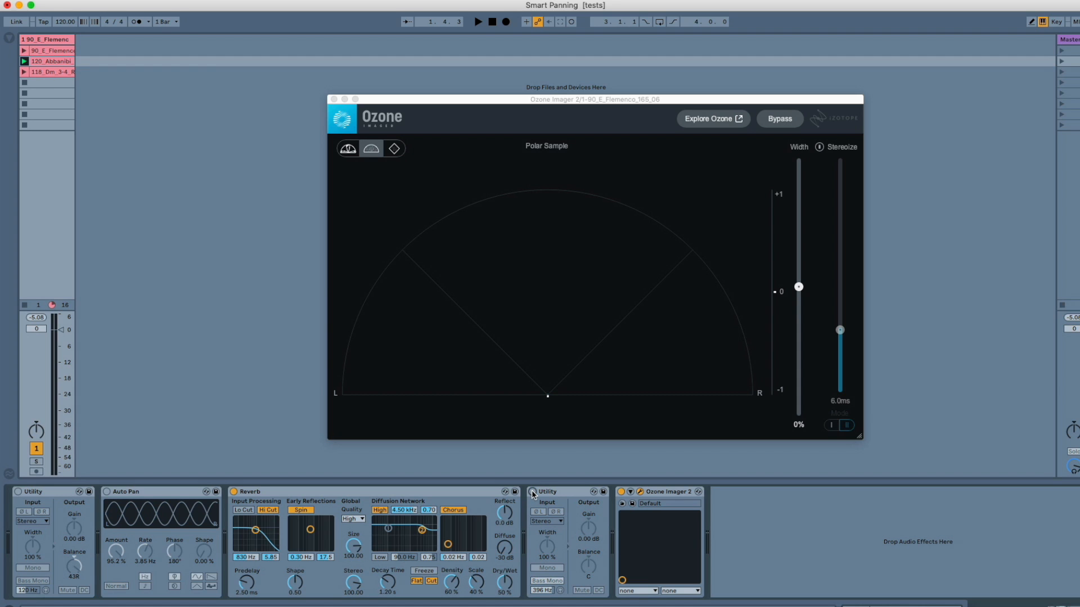
key("space")
left_click(532, 492)
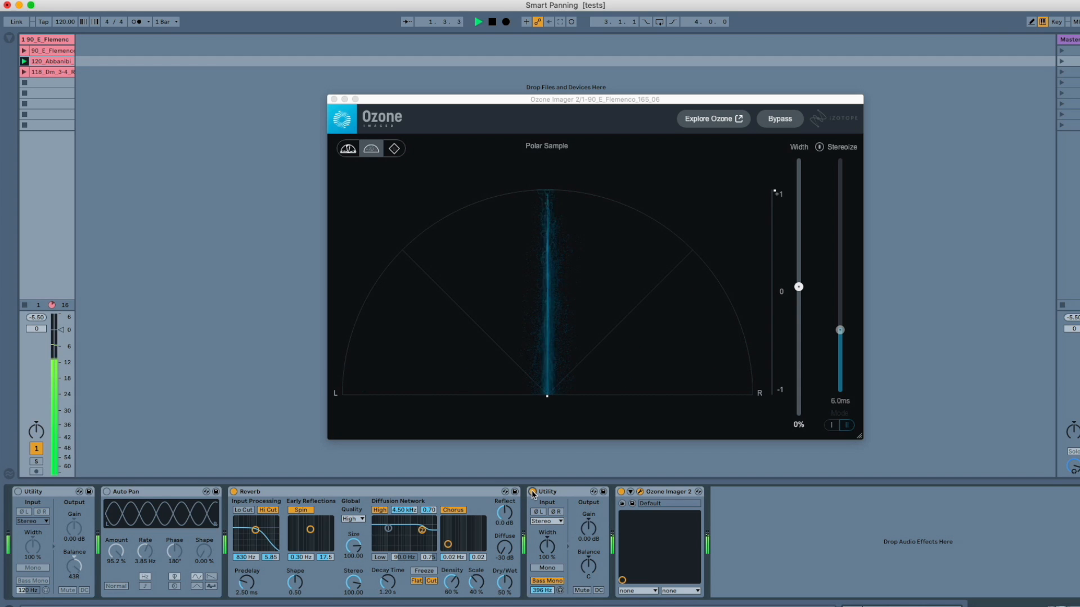
left_click(532, 493)
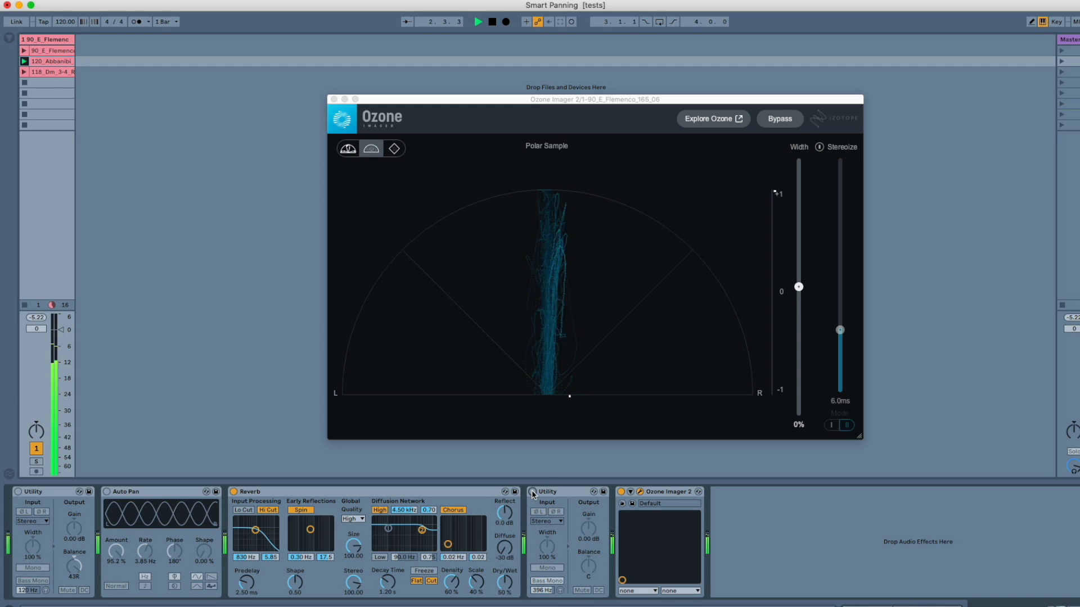
left_click(532, 492)
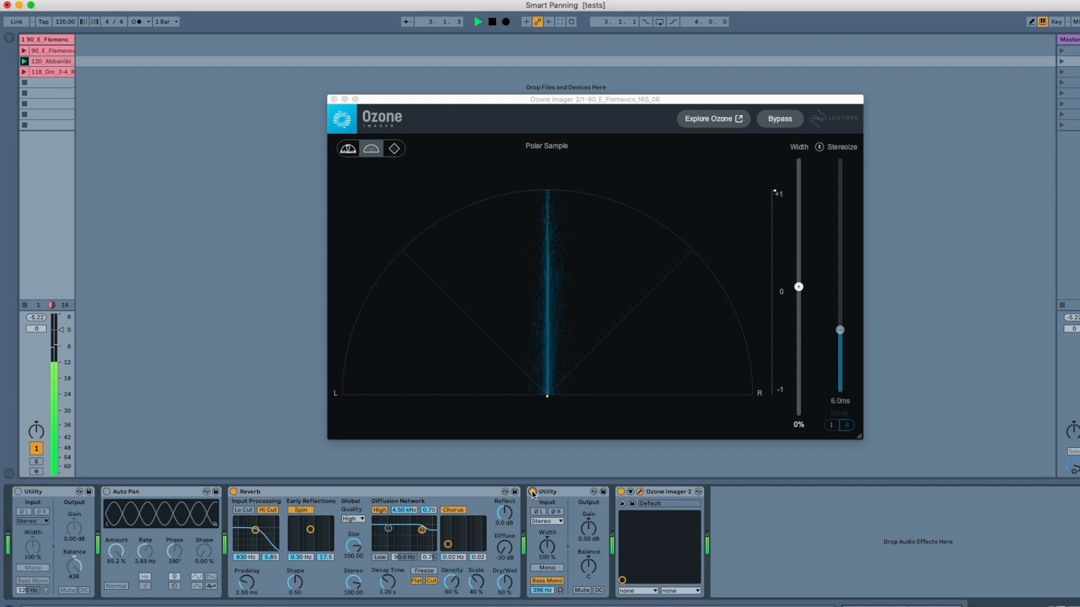
Try the Auto Pan during playback with amount 92.1% and rate 0.98 Hz, switch it off and stop
left_click(107, 492)
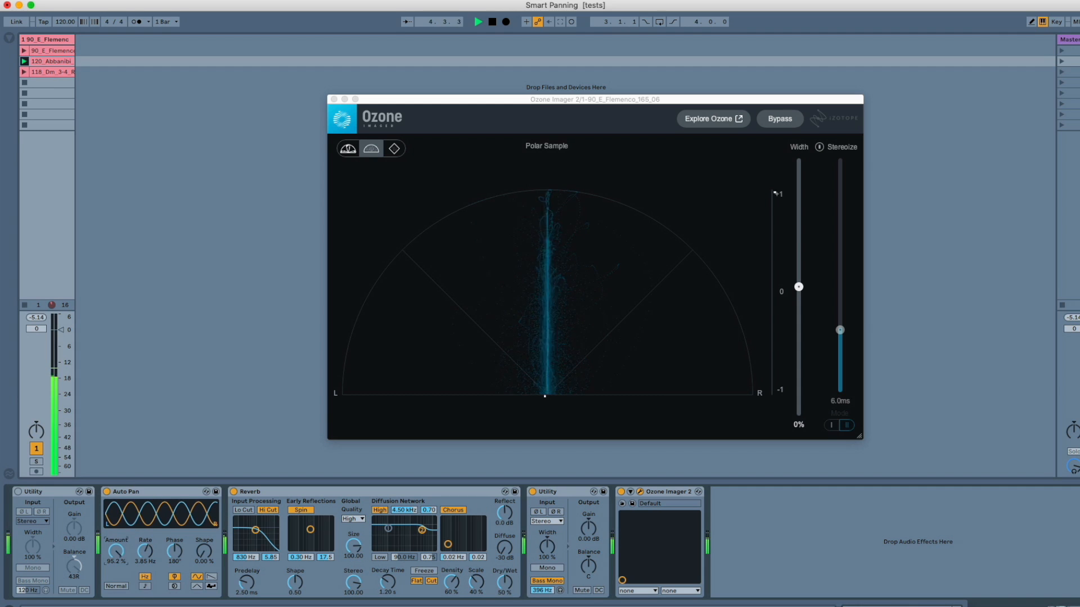
mouse_move(116, 552)
left_mouse_down()
mouse_move(116, 569)
mouse_move(147, 579)
mouse_move(116, 531)
mouse_move(145, 542)
mouse_move(118, 558)
left_mouse_up()
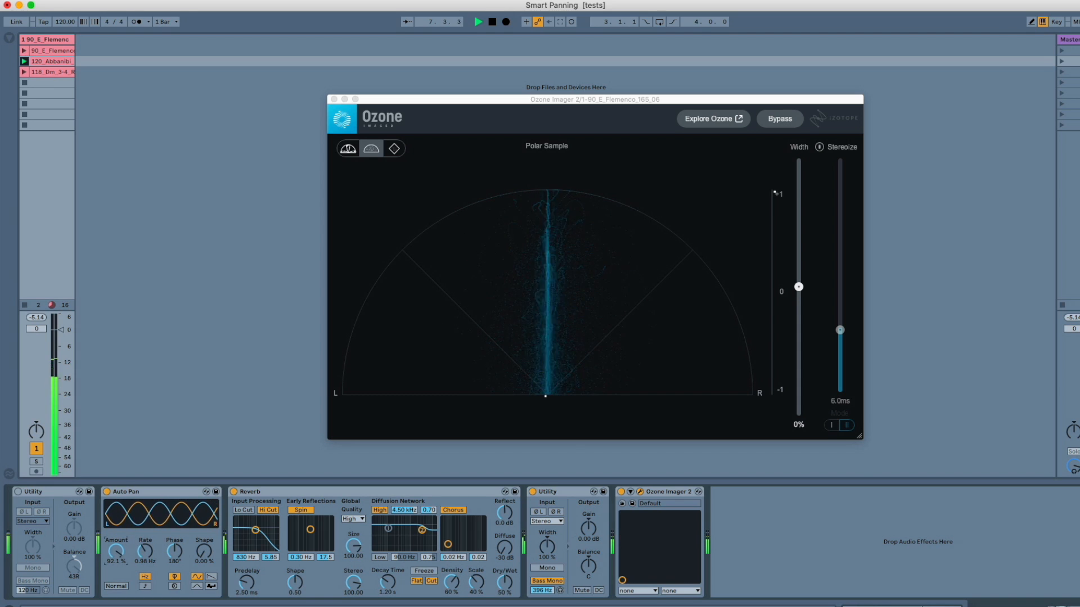
left_click(106, 492)
key("space")
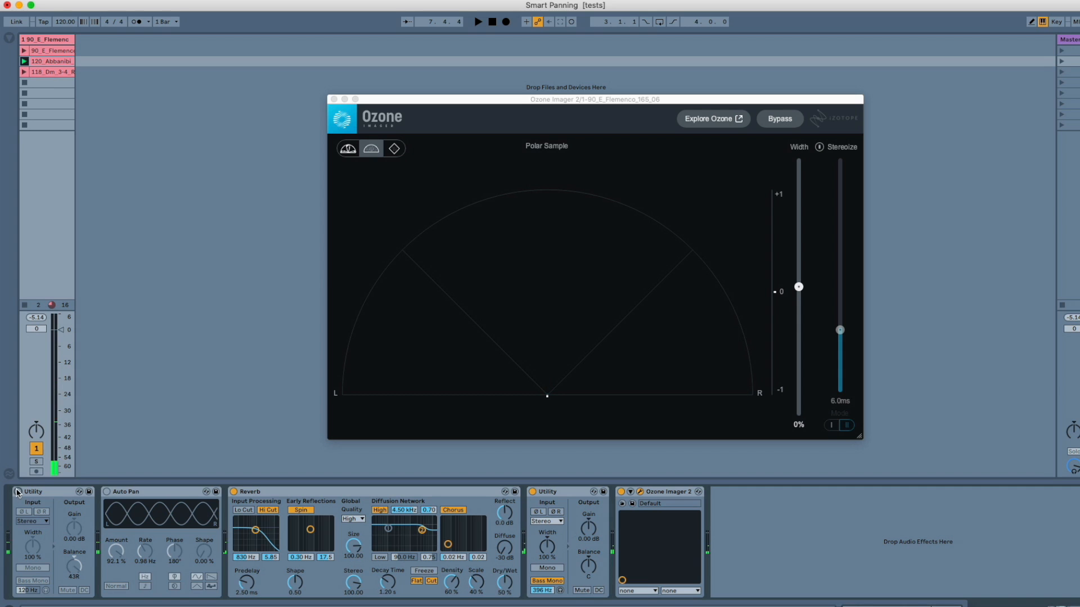
Switch on the first Utility, pan its balance to 26R during playback and stop
left_click(17, 491)
key("space")
left_click_drag(75, 568, 76, 568)
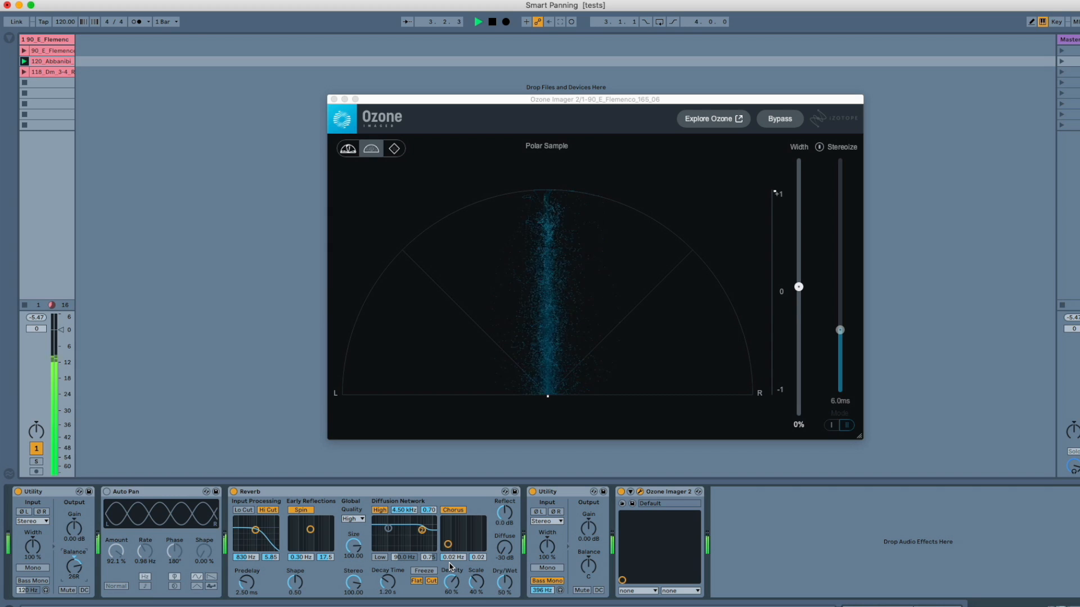
key("space")
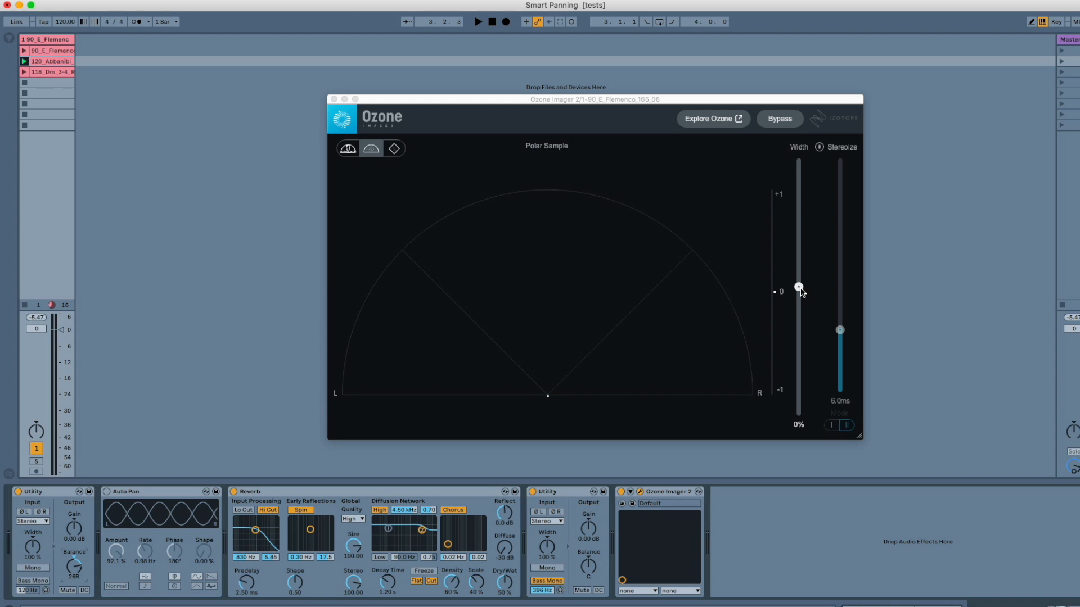
Try the Ozone Imager width control during playback, and set the second Utility's Bass Mono frequency to 325 Hz
key("space")
mouse_move(798, 287)
left_mouse_down()
mouse_move(814, 180)
mouse_move(799, 291)
left_mouse_up()
key("space")
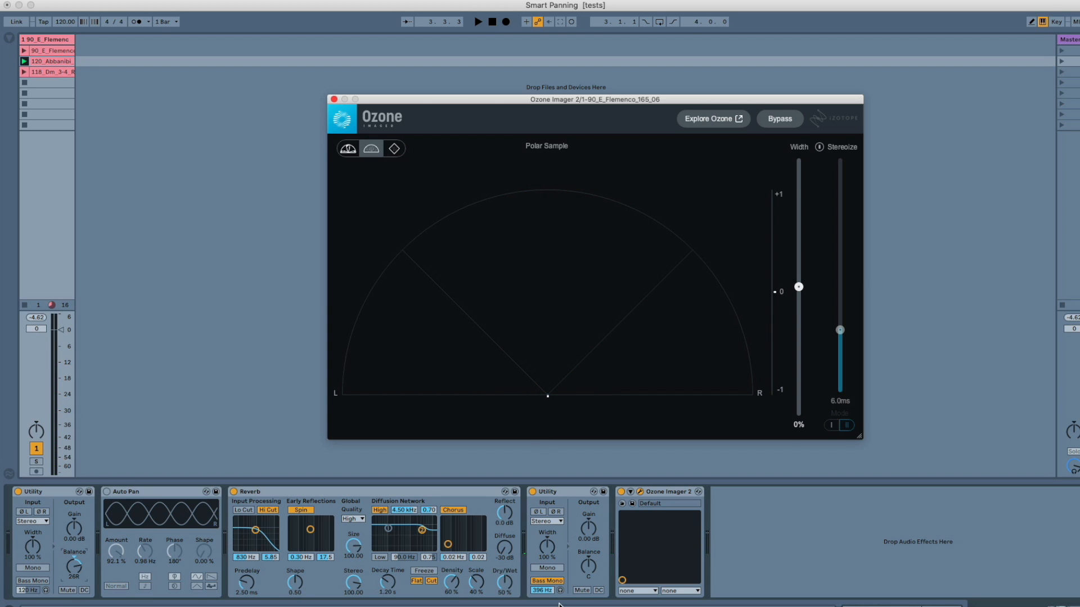
left_click_drag(549, 595, 549, 601)
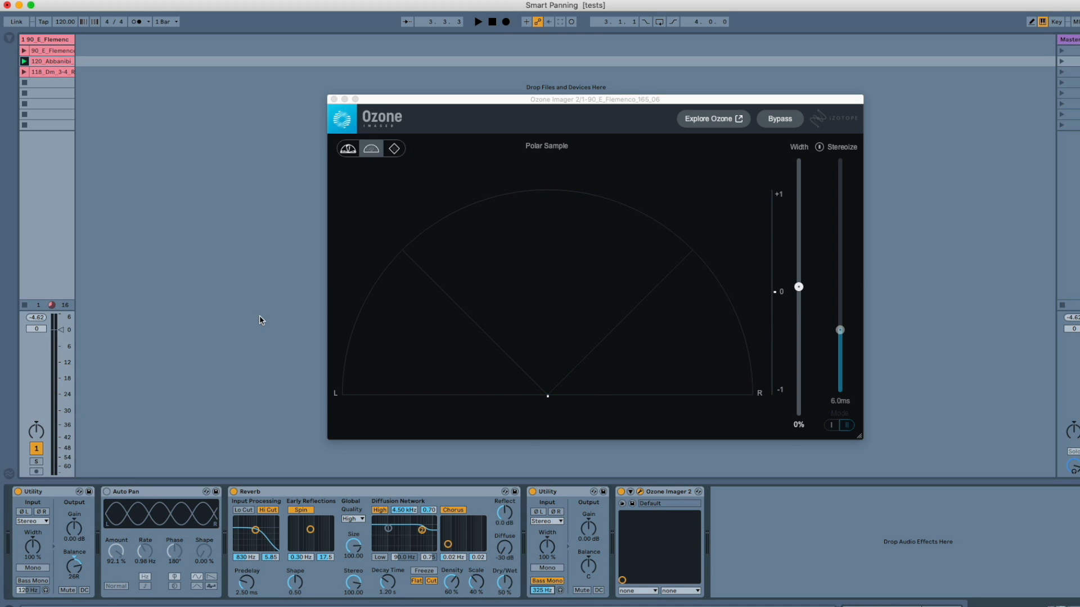
Set the project tempo to 118 BPM and launch the 118_Dm_3-4 clip
left_click(55, 23)
type("118")
key("Return")
left_click(45, 68)
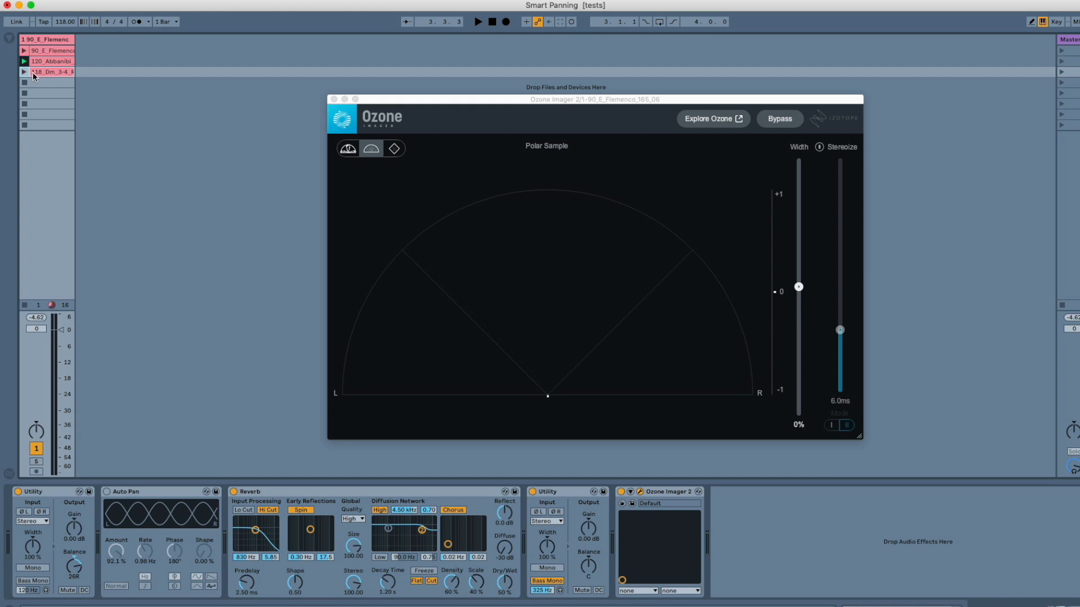
left_click(25, 72)
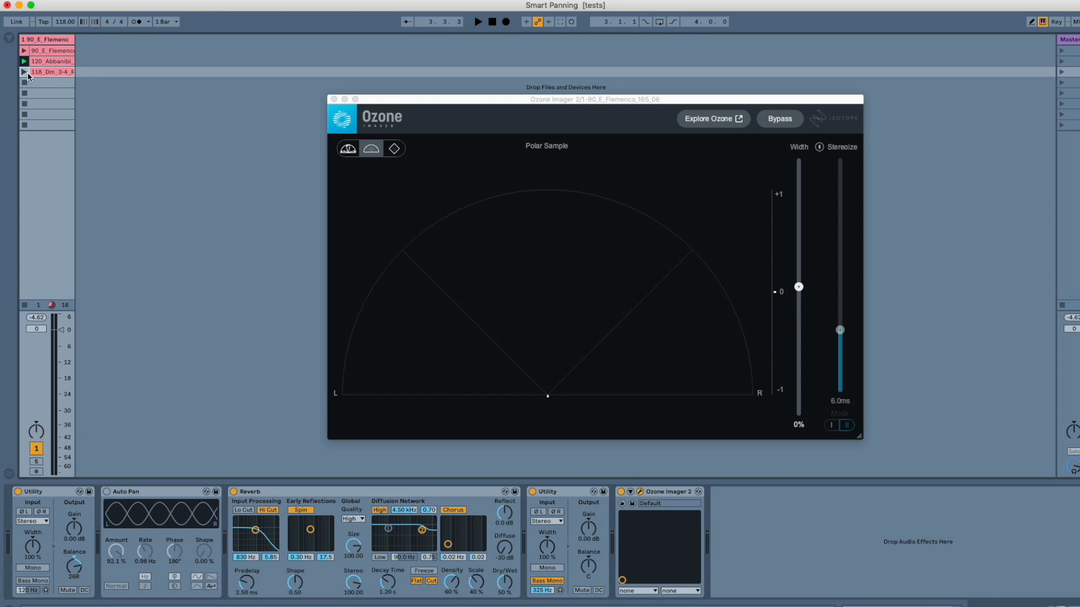
Switch off the second Utility and the Reverb, and play the clip with the first Utility's balance panned to 48R
left_click(532, 491)
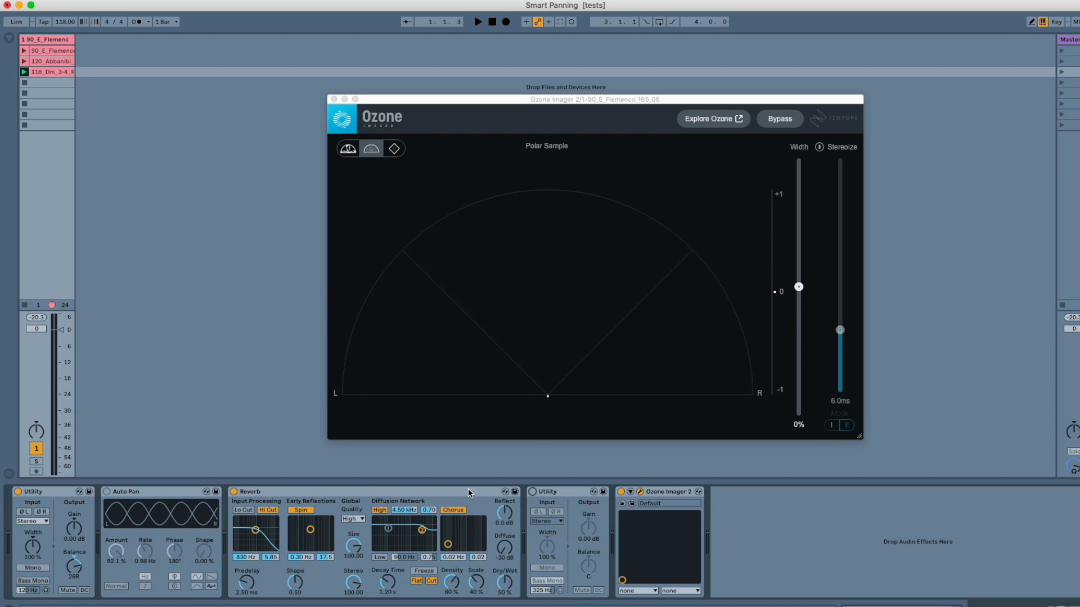
left_click(233, 492)
key("space")
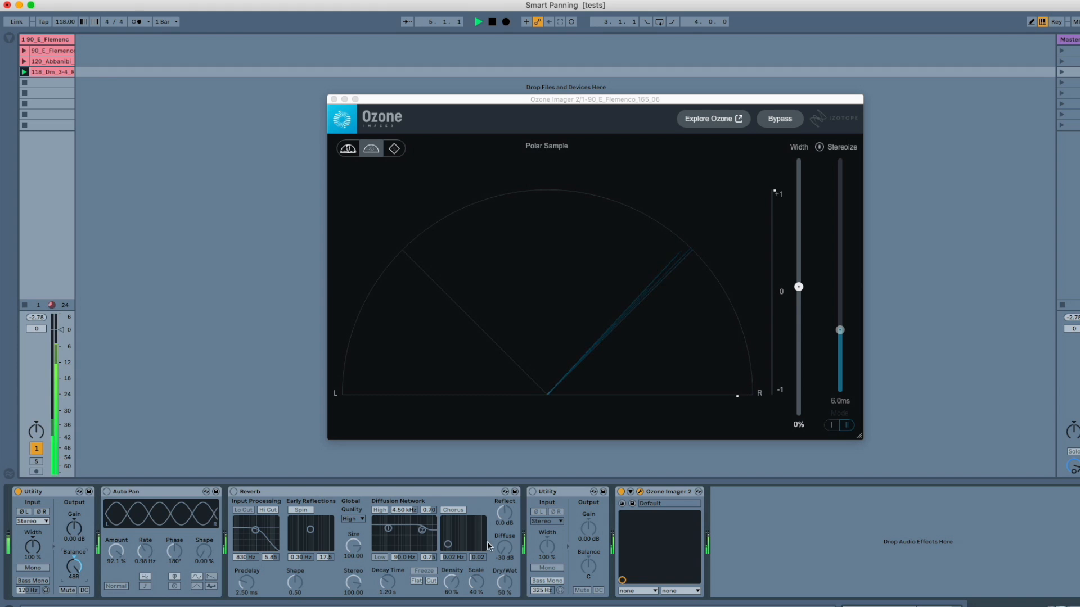
key("space")
Switch on the second Utility, play the clip while panning the first Utility's balance to 35R, and stop
left_click(535, 494)
left_click(533, 492)
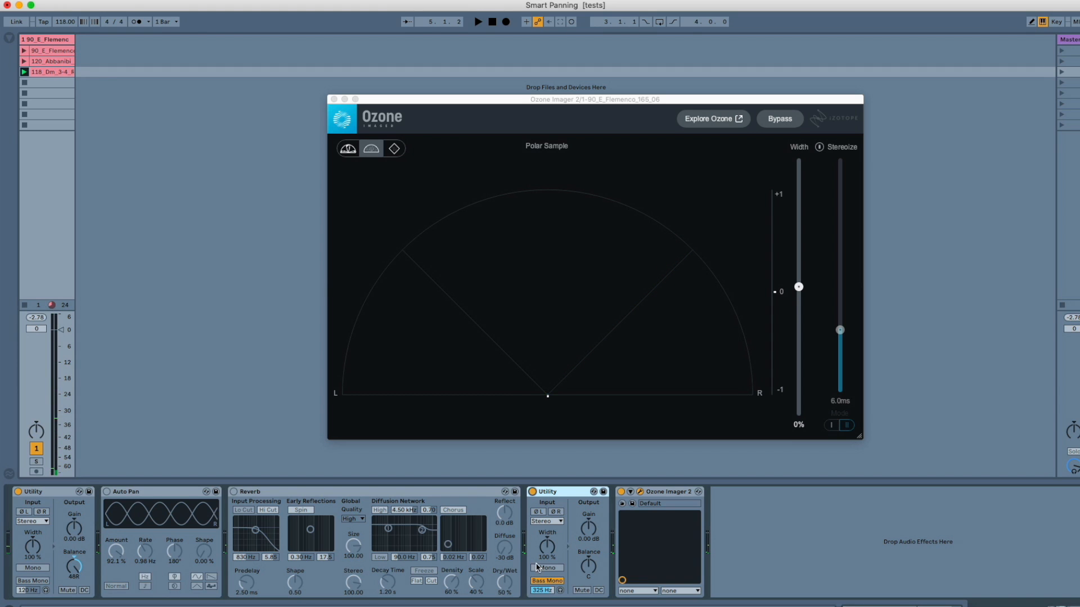
key("space")
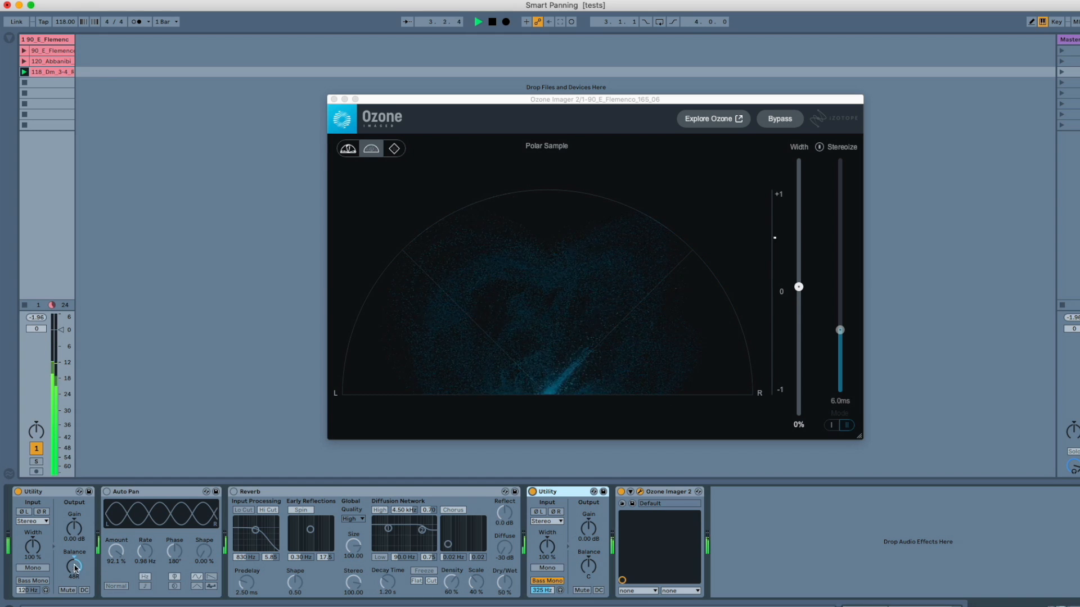
key("space")
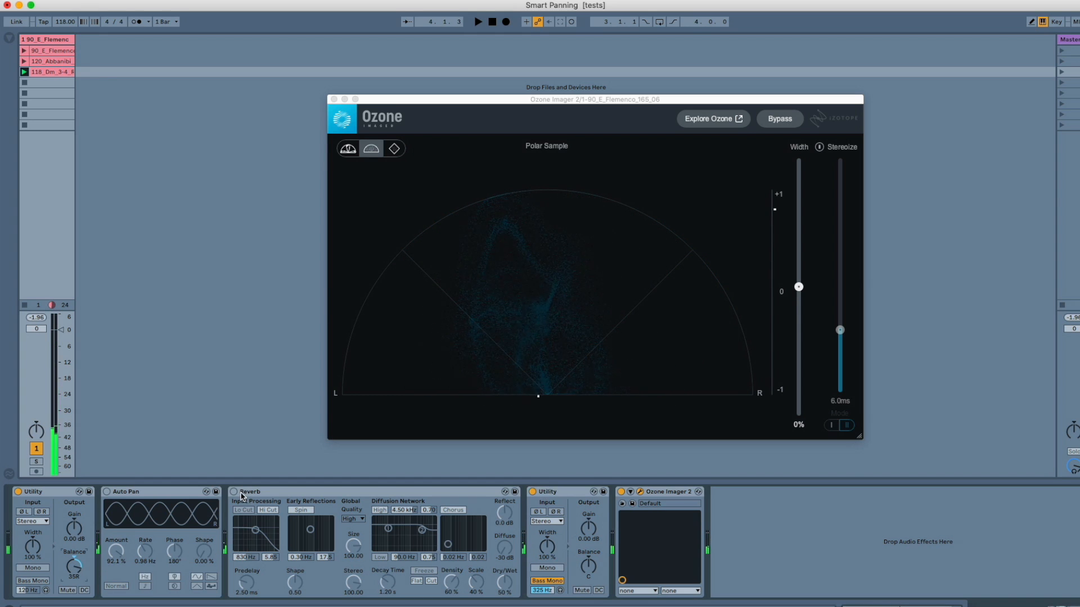
Switch on the Reverb and set its Diffuse level to -2.0 dB while playing the clip
left_click(234, 492)
key("space")
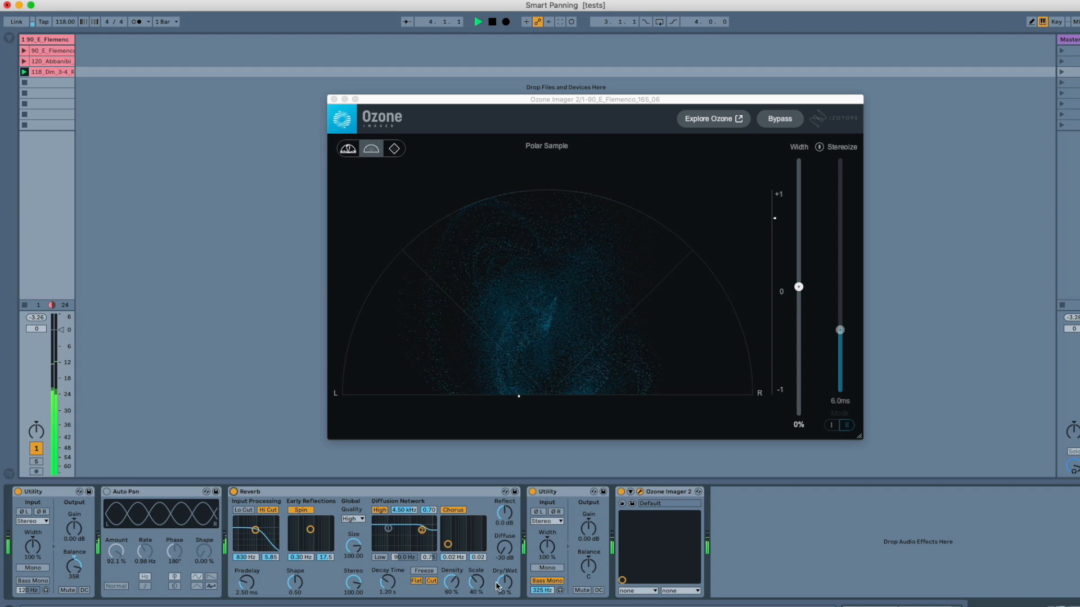
key("space")
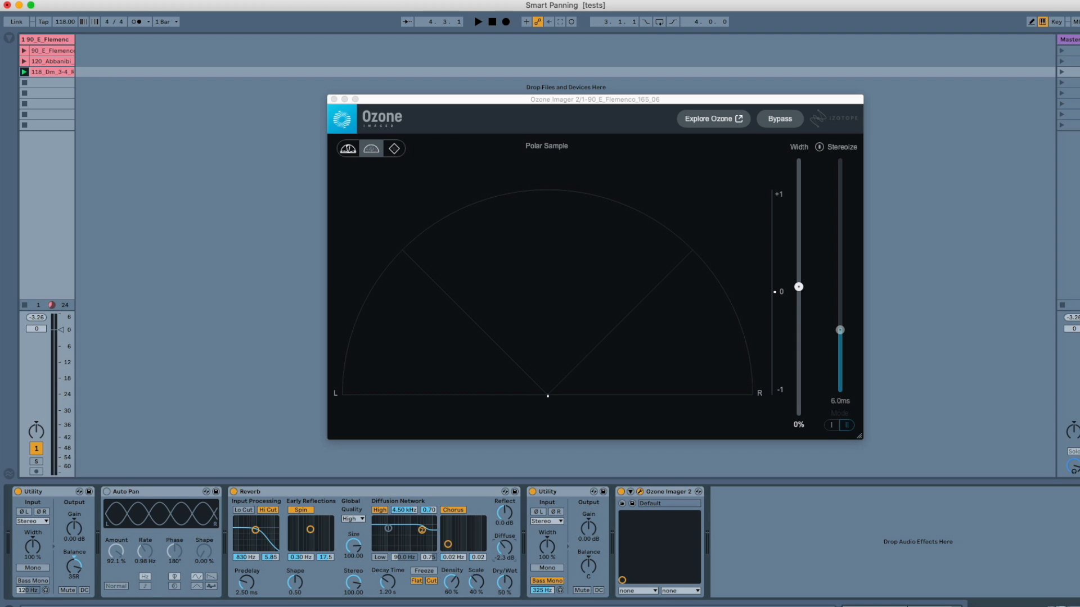
left_click_drag(503, 547, 502, 562)
key("space")
left_click_drag(505, 548, 511, 545)
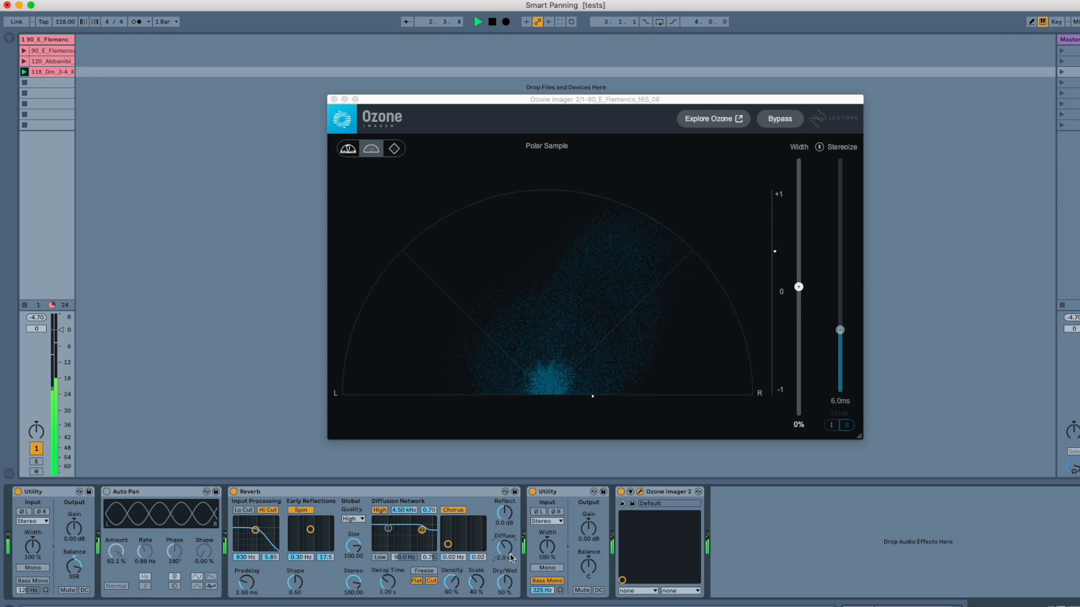
Compare the sound with the second Utility bypassed and active, and raise its Bass Mono frequency to 500 Hz
left_click(532, 491)
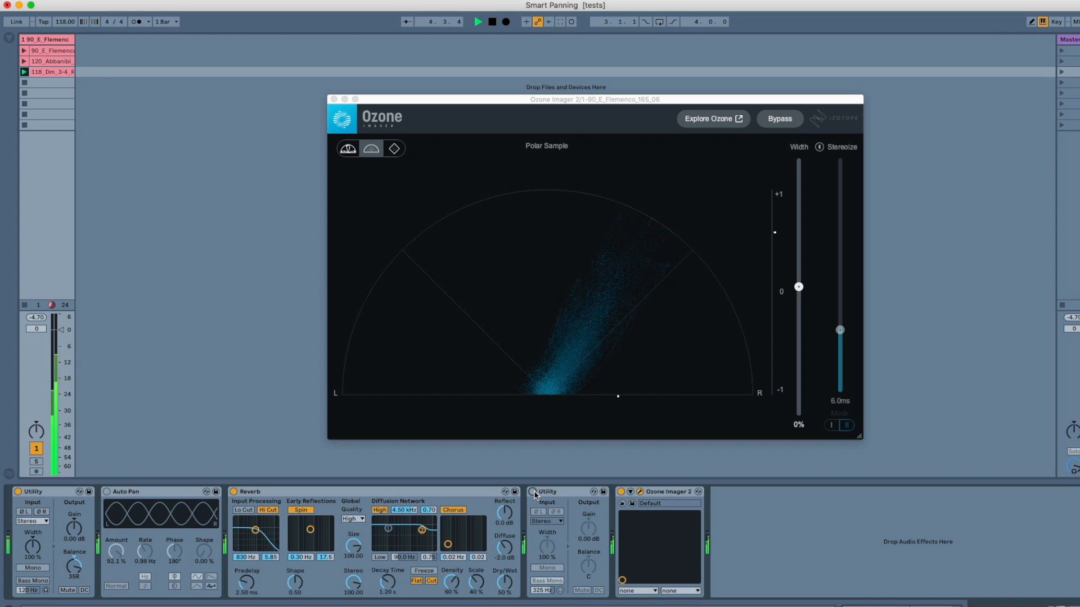
left_click(533, 492)
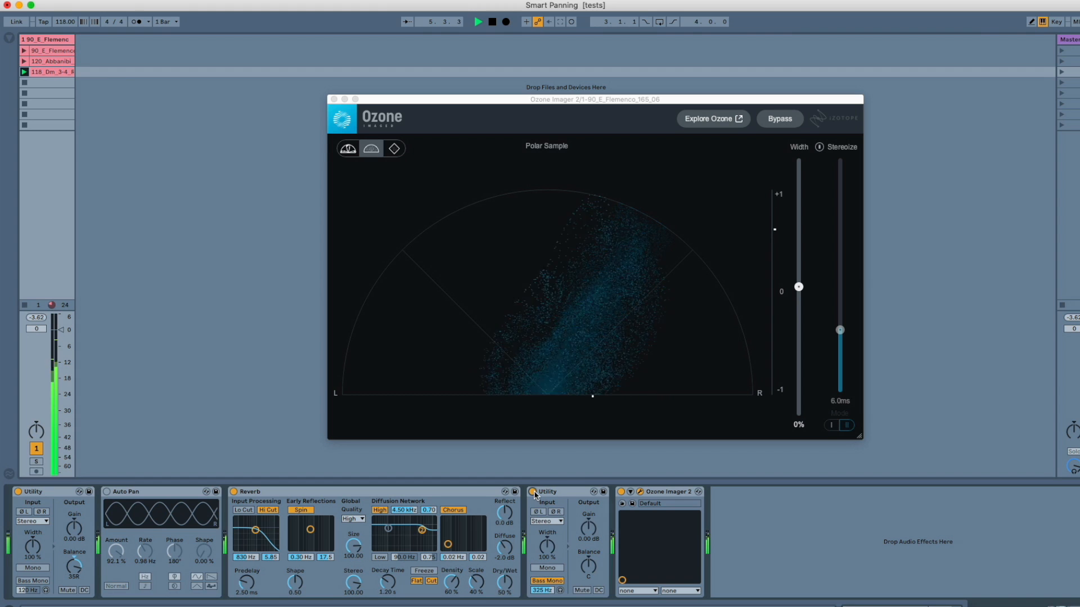
left_click_drag(543, 590, 543, 577)
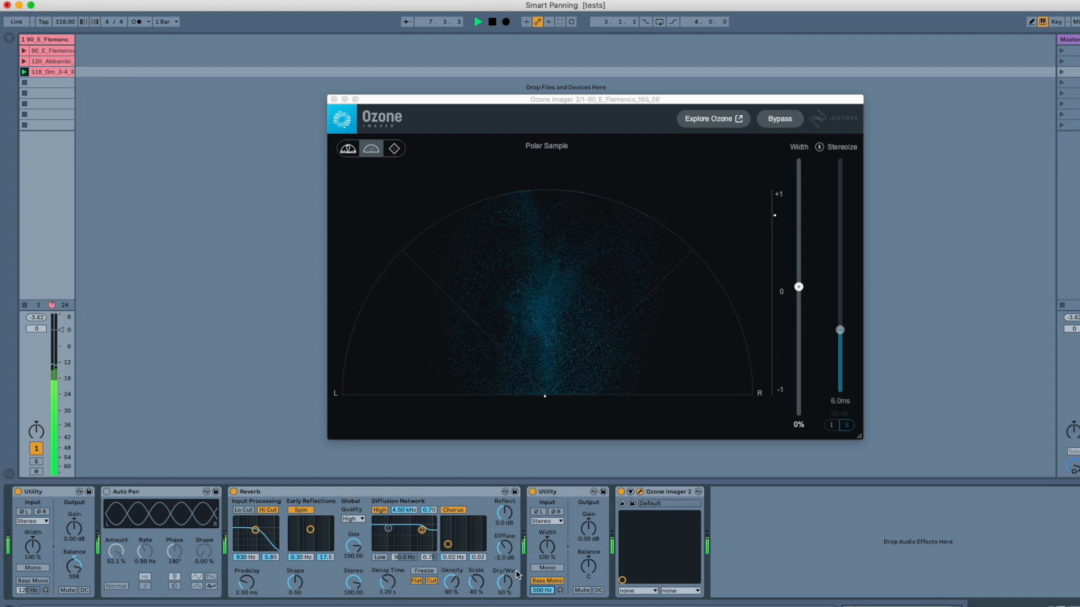
Set the Reverb's Decay Time to 3.02 s and its Diffuse level to -0.4 dB
left_click_drag(405, 579, 405, 570)
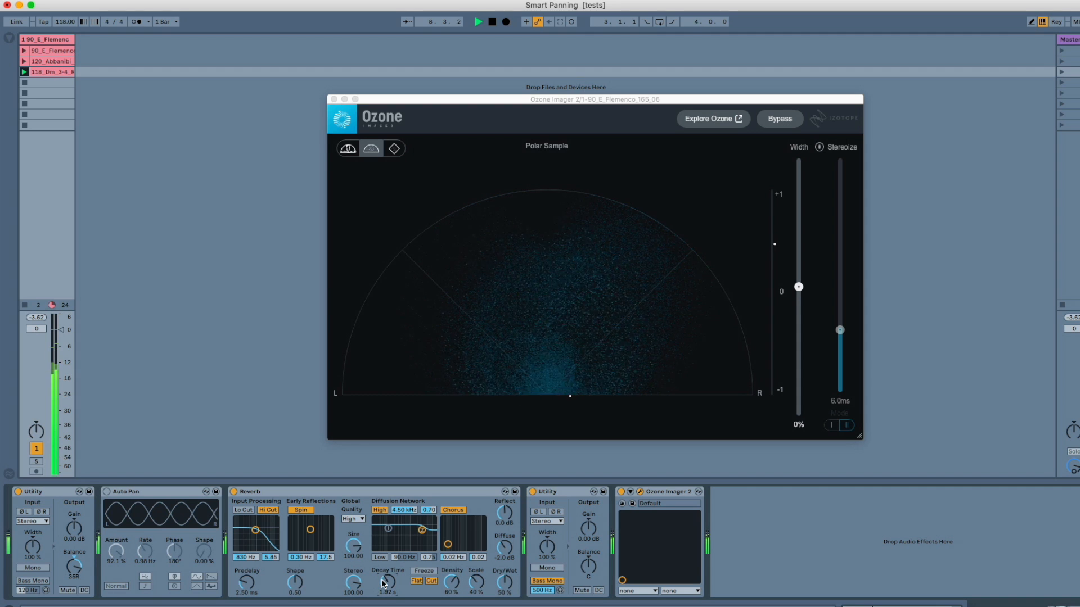
left_click_drag(505, 547, 505, 544)
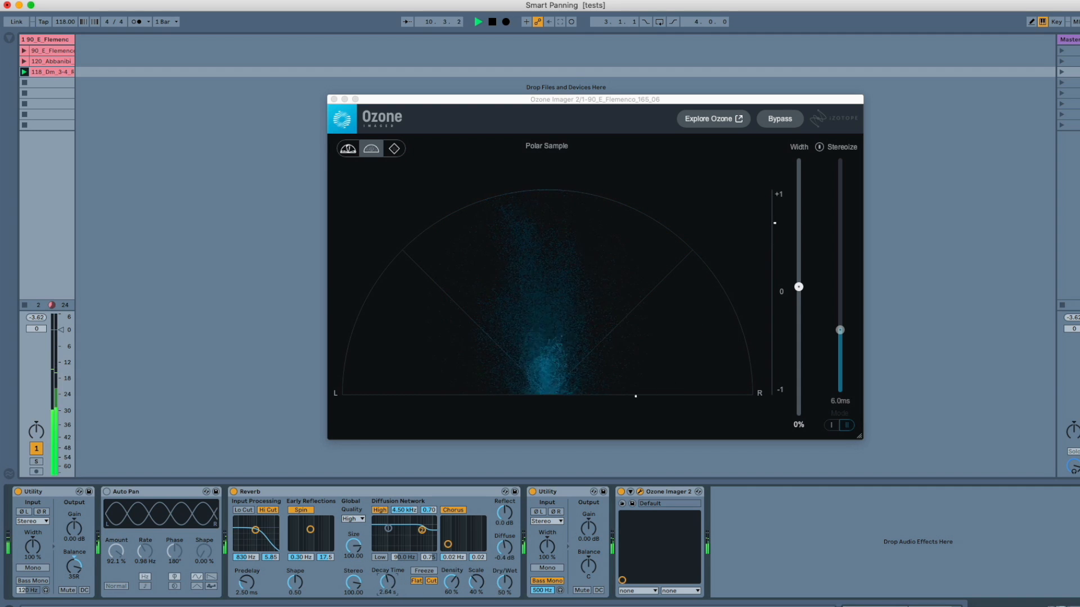
left_click_drag(388, 582, 388, 577)
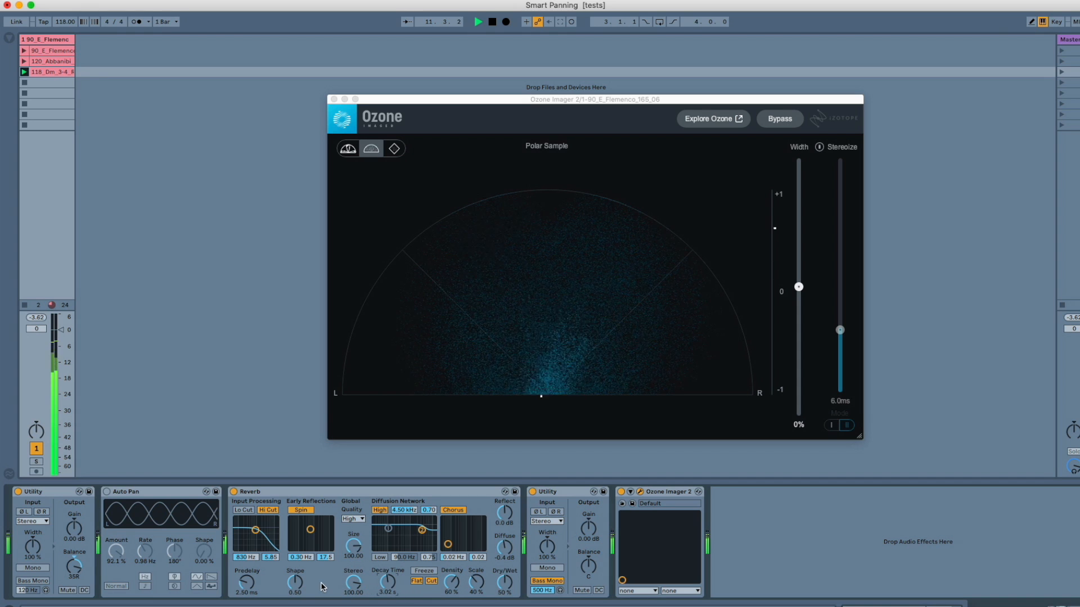
Bypass and re-enable the second Utility during playback, set its Bass Mono frequency to 243 Hz, and stop
left_click(533, 492)
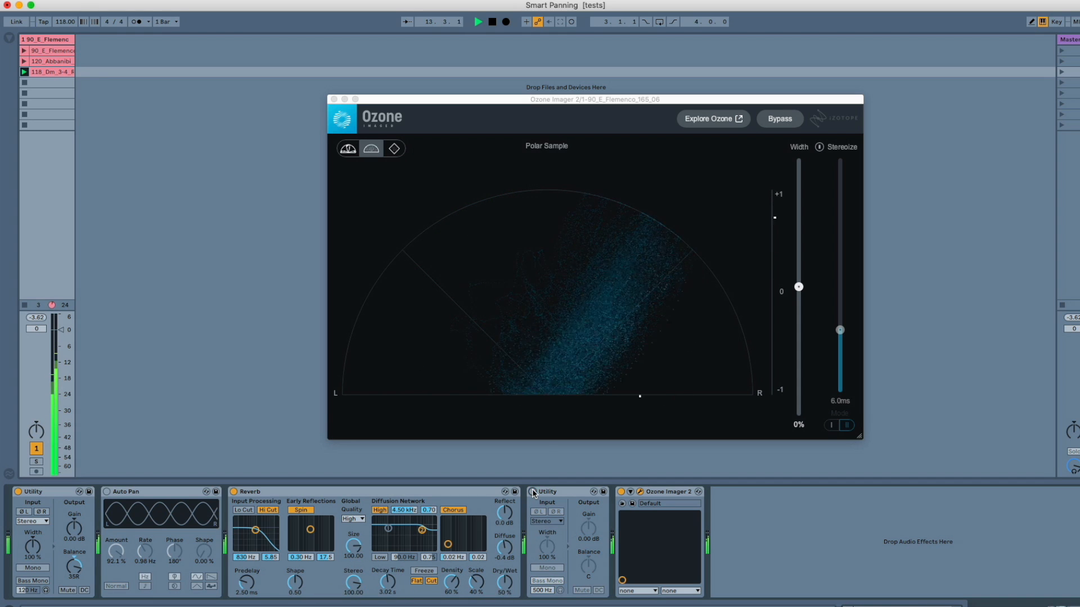
left_click(533, 492)
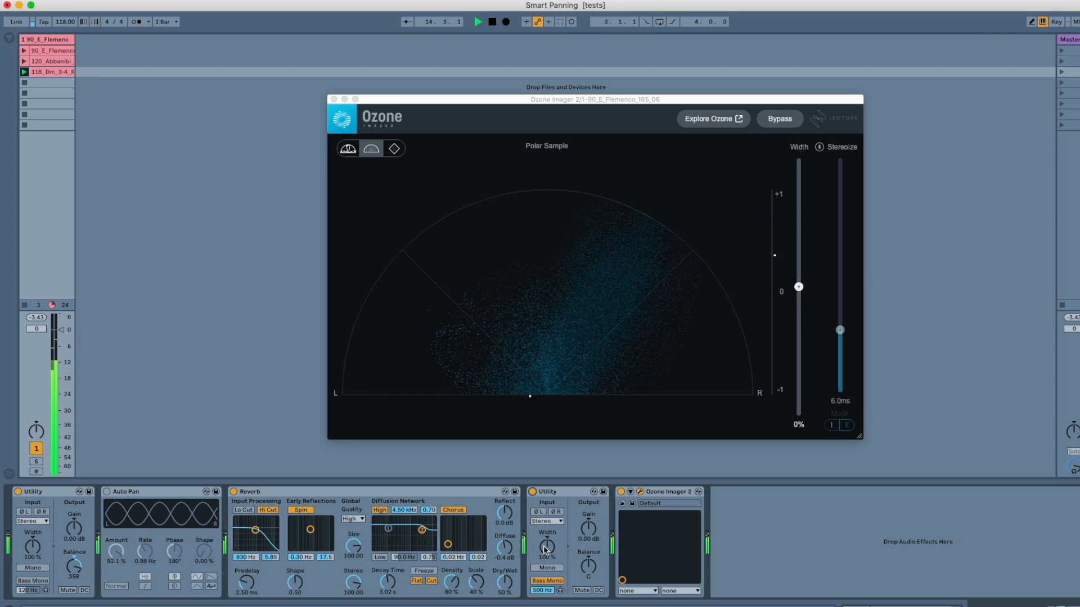
mouse_move(544, 591)
left_mouse_down()
mouse_move(544, 606)
mouse_move(543, 590)
left_mouse_up()
key("space")
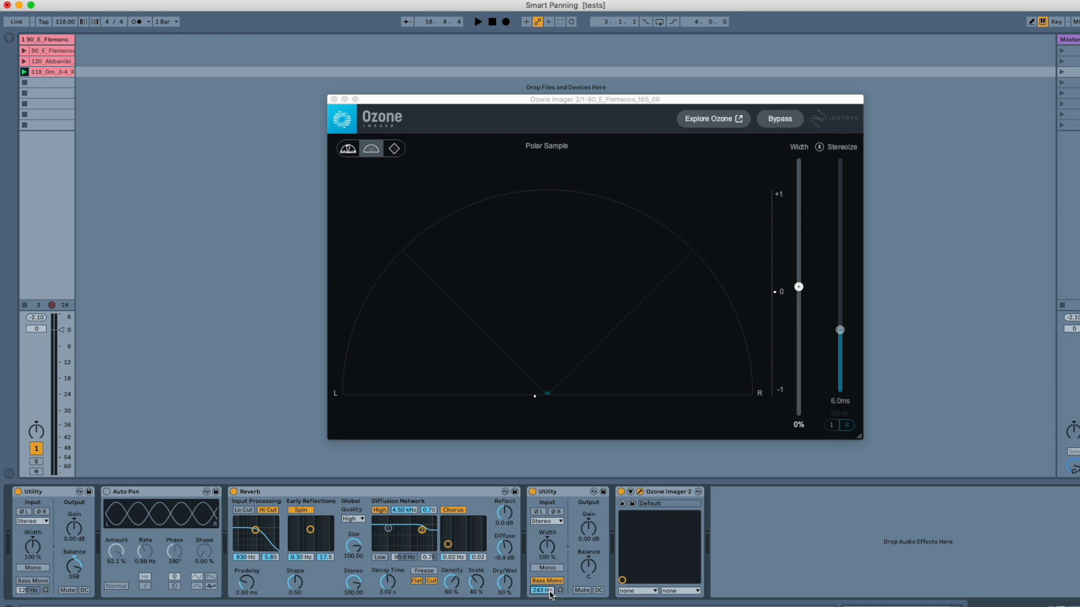
Delete the Auto Pan, and group both Utilities and the Reverb into an Audio Effect Rack
left_click(172, 494)
key("Delete")
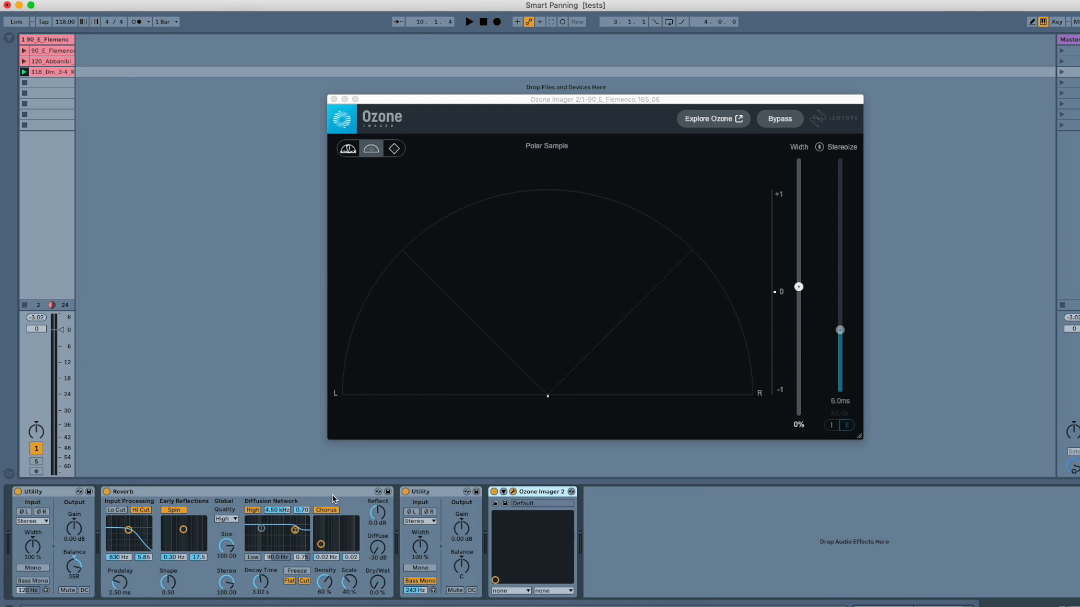
left_click(65, 493)
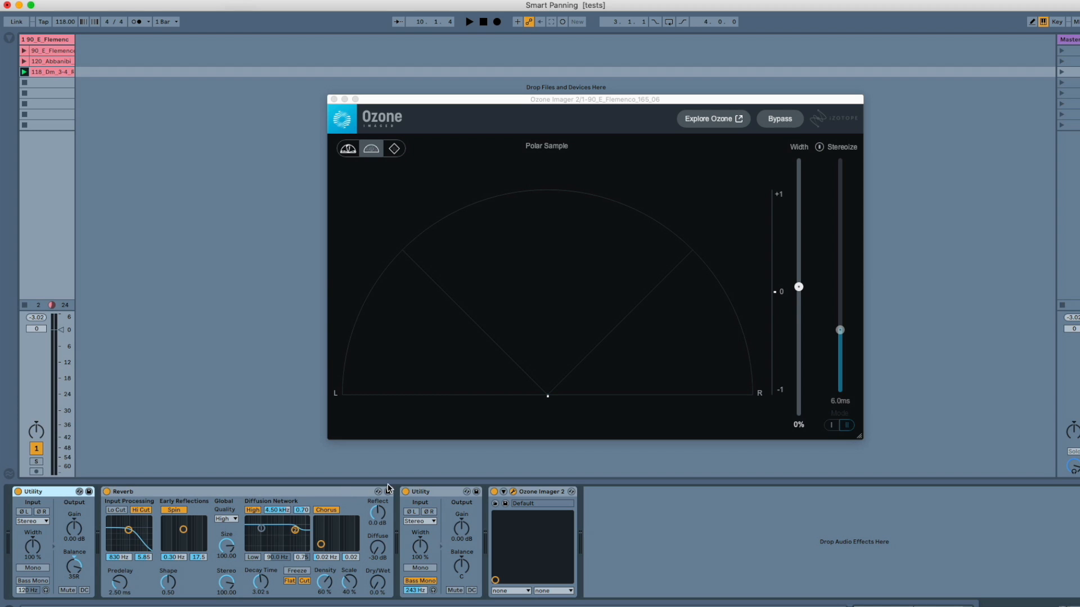
right_click(285, 494)
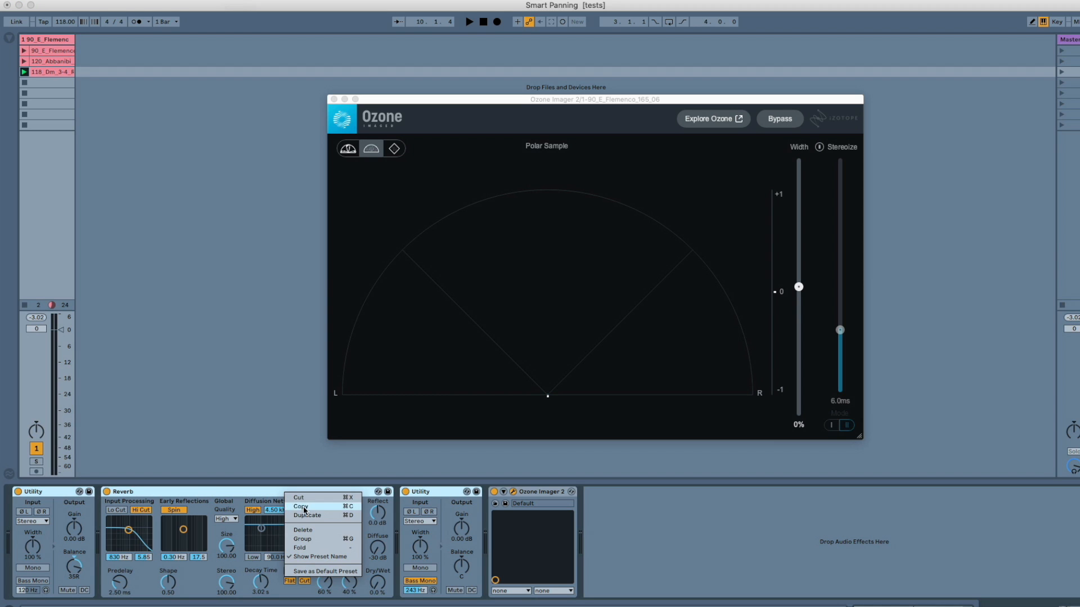
left_click(302, 539)
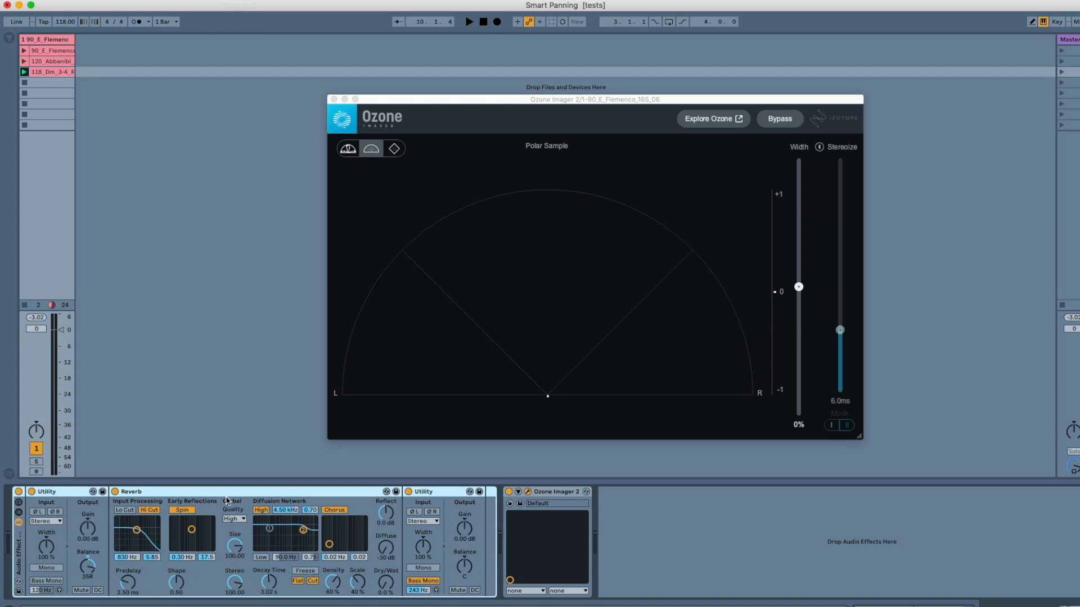
Reset the first Utility's Balance to center and map it to Macro 1 of the rack
double_click(89, 562)
left_click(18, 504)
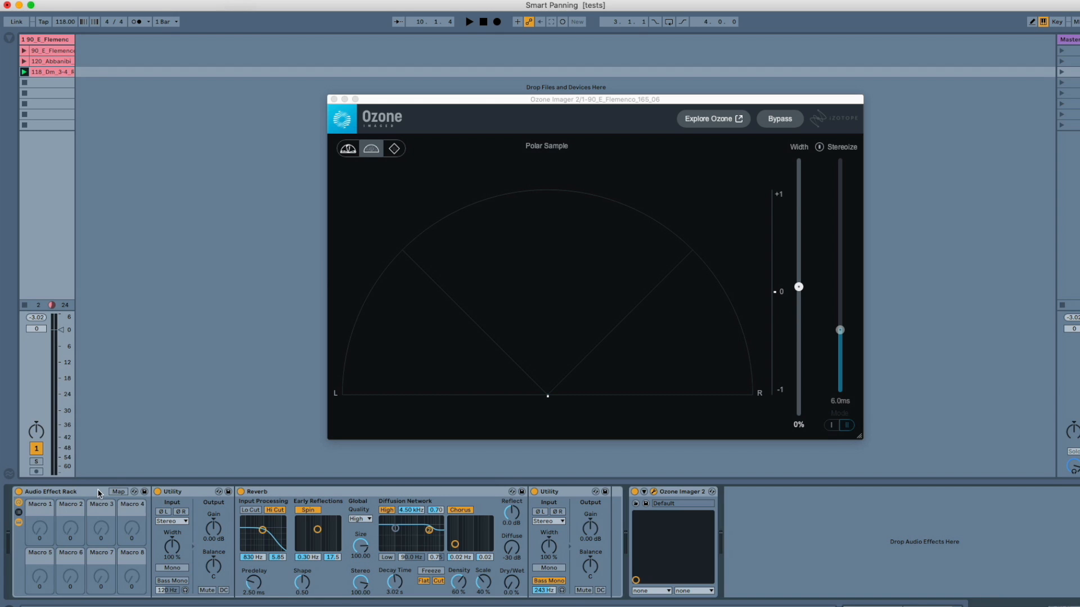
left_click(118, 492)
left_click(211, 562)
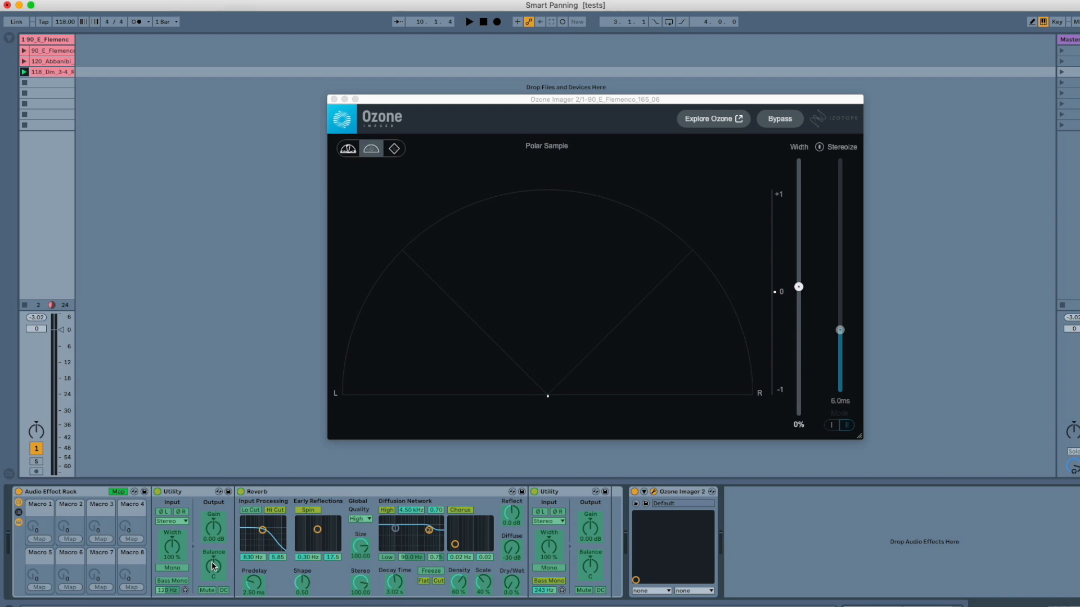
left_click(40, 539)
Map the second Utility's Bass Mono frequency to Macro 2, and the Reverb's Reflect and Diffuse levels to Macros 3 and 4
left_click(544, 591)
left_click(73, 541)
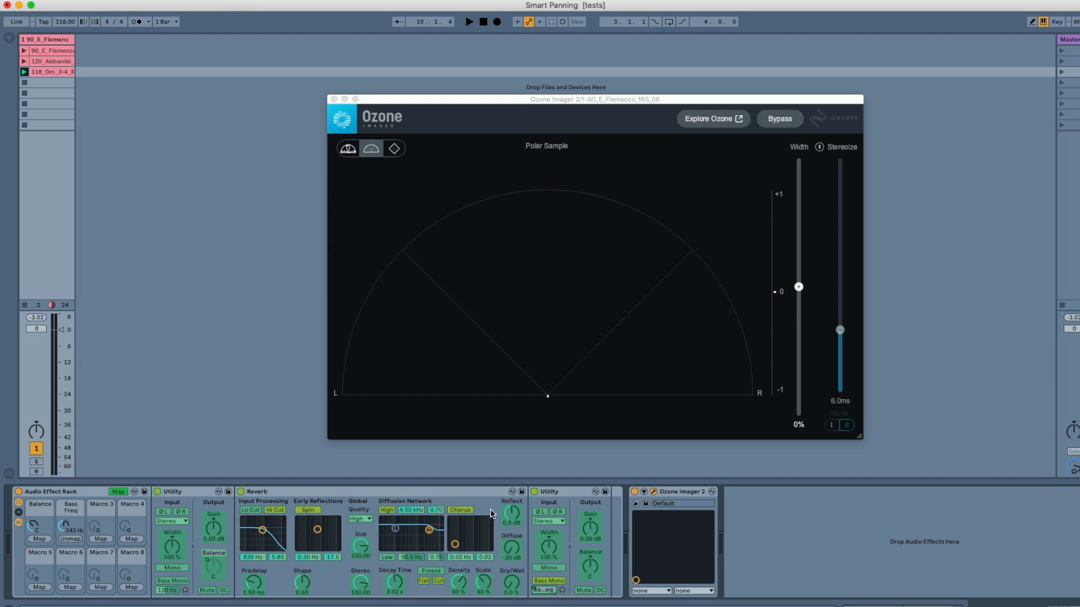
left_click(507, 513)
left_click(100, 539)
left_click(131, 539)
left_click(118, 492)
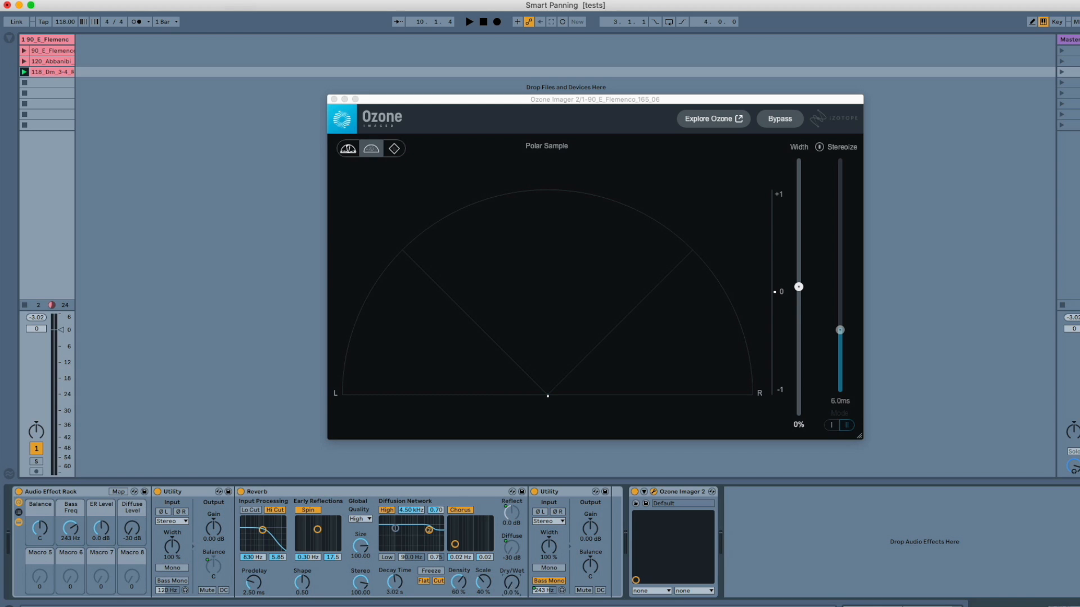
Set the Reverb's Dry/Wet to 51%, Density to 15%, Scale to 21% and Size to 10.54, with ER Level -1.7 dB and Diffuse Level 0.3 dB
left_click_drag(511, 583, 511, 558)
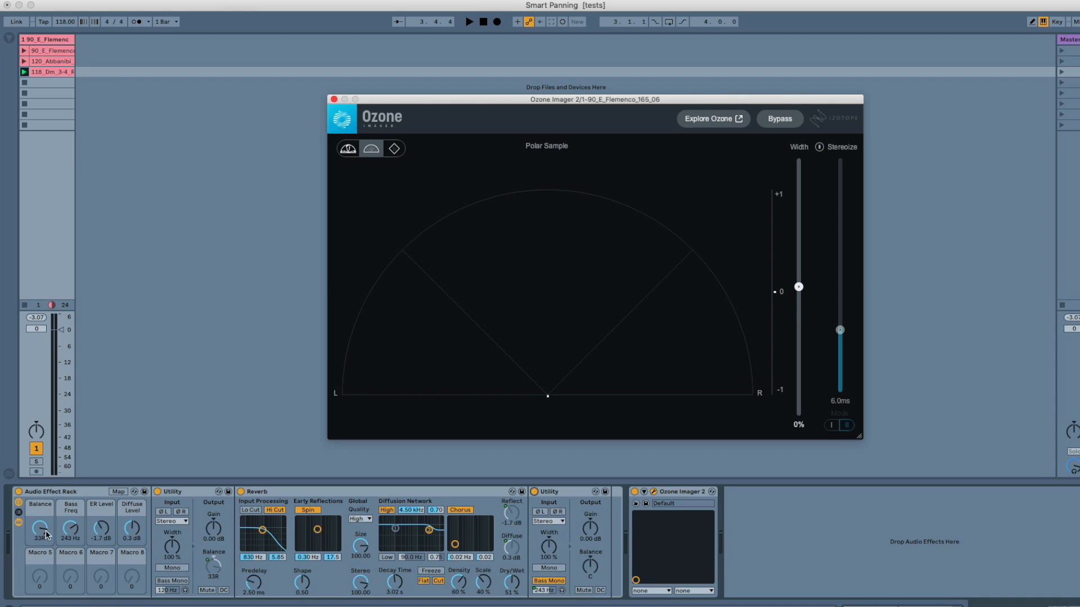
left_click_drag(458, 581, 483, 590)
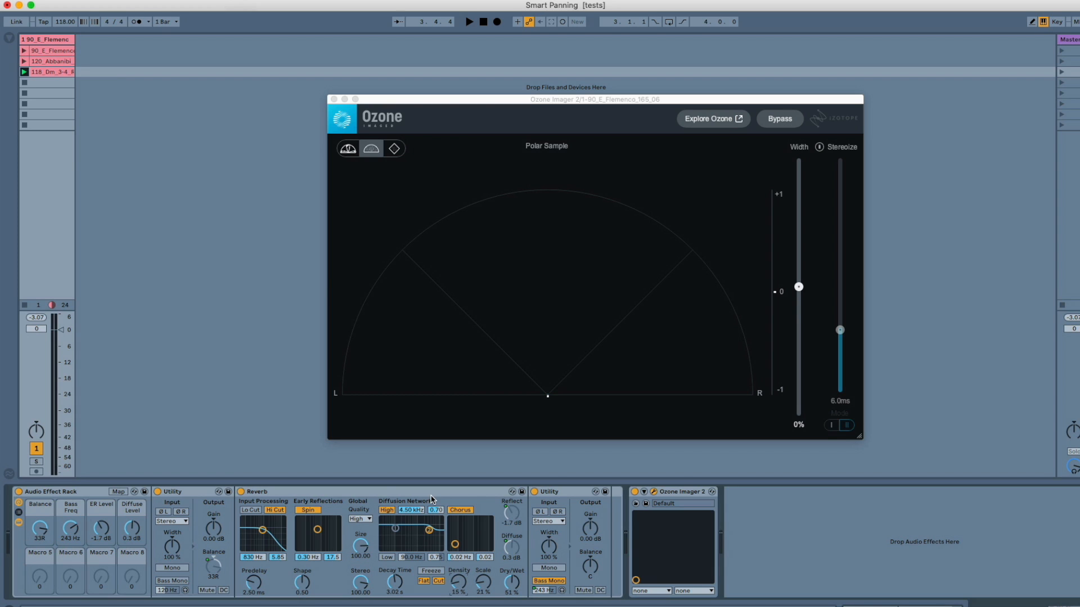
left_click_drag(360, 544, 361, 565)
Play the clip while sweeping the Balance macro to 6R and raising the Bass Freq macro to 500 Hz, and stop
key("space")
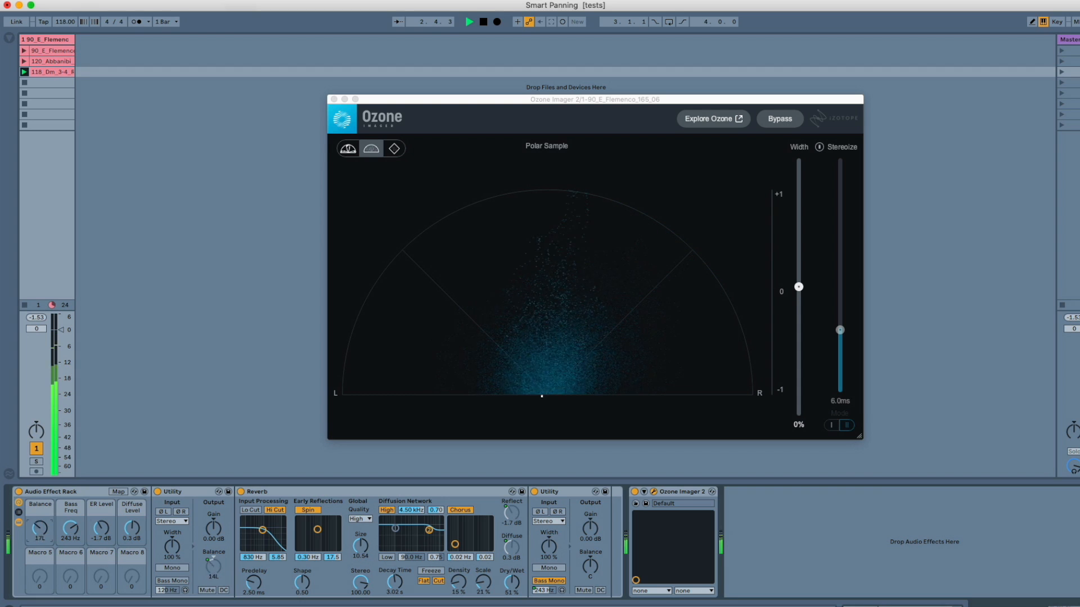
left_click_drag(40, 529, 40, 493)
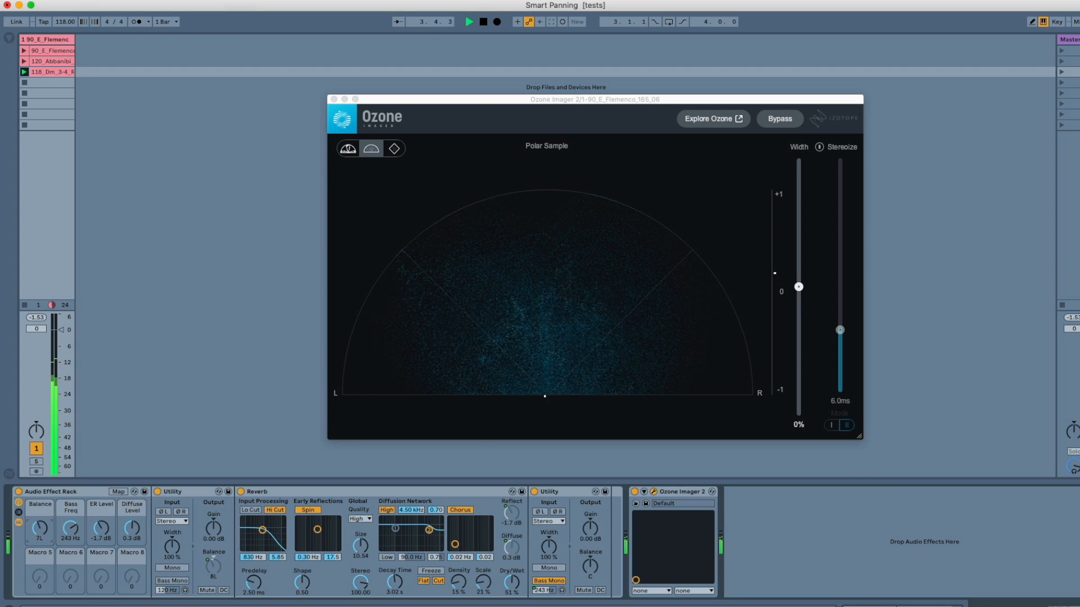
left_click_drag(68, 527, 41, 526)
key("space")
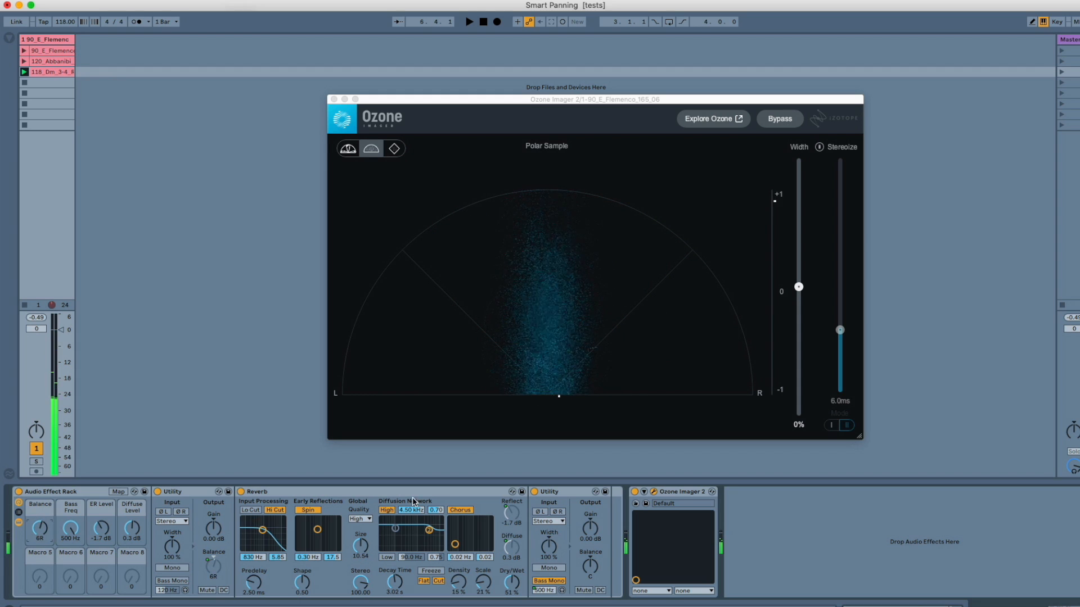
Try the second Utility before the Reverb while playing the clip with Balance moved to 3R, and return it behind the Reverb
left_click(551, 492)
left_click_drag(318, 508, 314, 507)
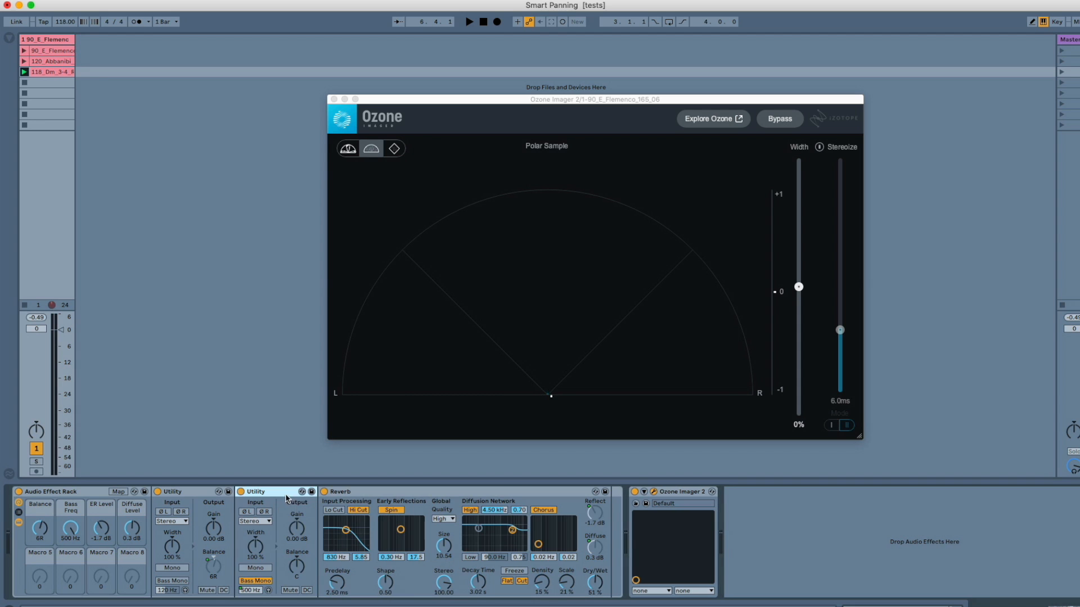
key("space")
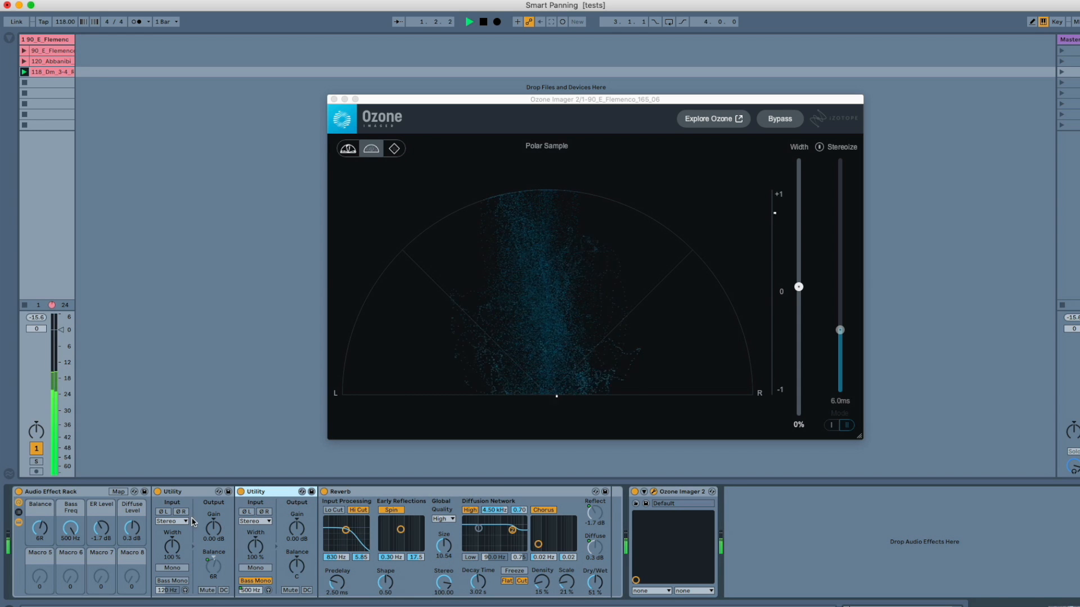
mouse_move(42, 530)
left_mouse_down()
mouse_move(42, 512)
mouse_move(41, 555)
mouse_move(42, 539)
left_mouse_up()
key("space")
left_click_drag(253, 492, 560, 492)
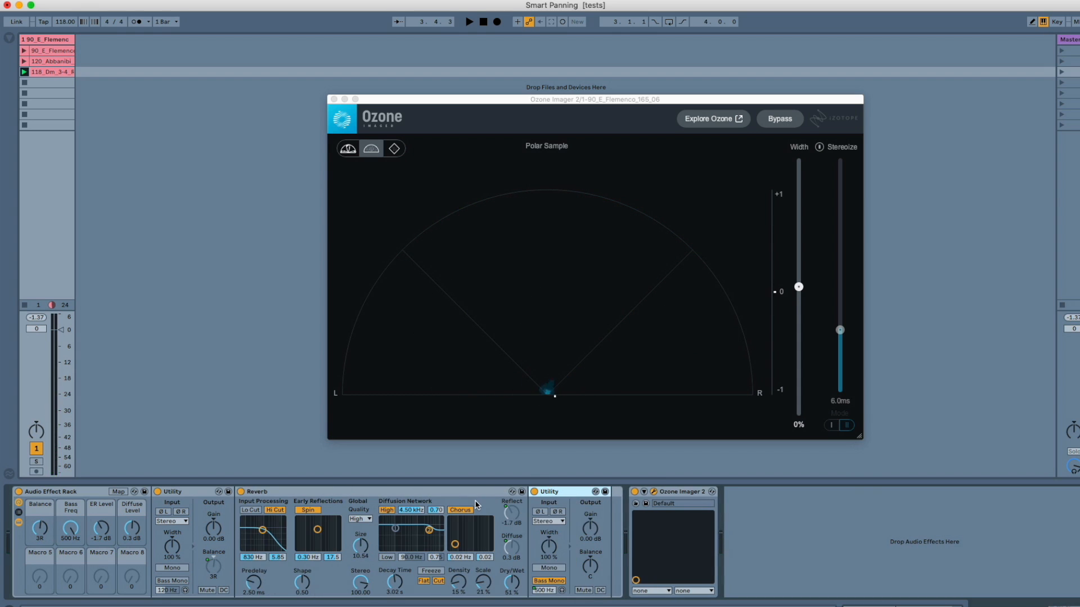
Play the clip while adjusting the Balance macro, returning it to center, and stop
key("space")
mouse_move(43, 530)
left_mouse_down()
mouse_move(43, 507)
mouse_move(44, 523)
left_mouse_up()
key("space")
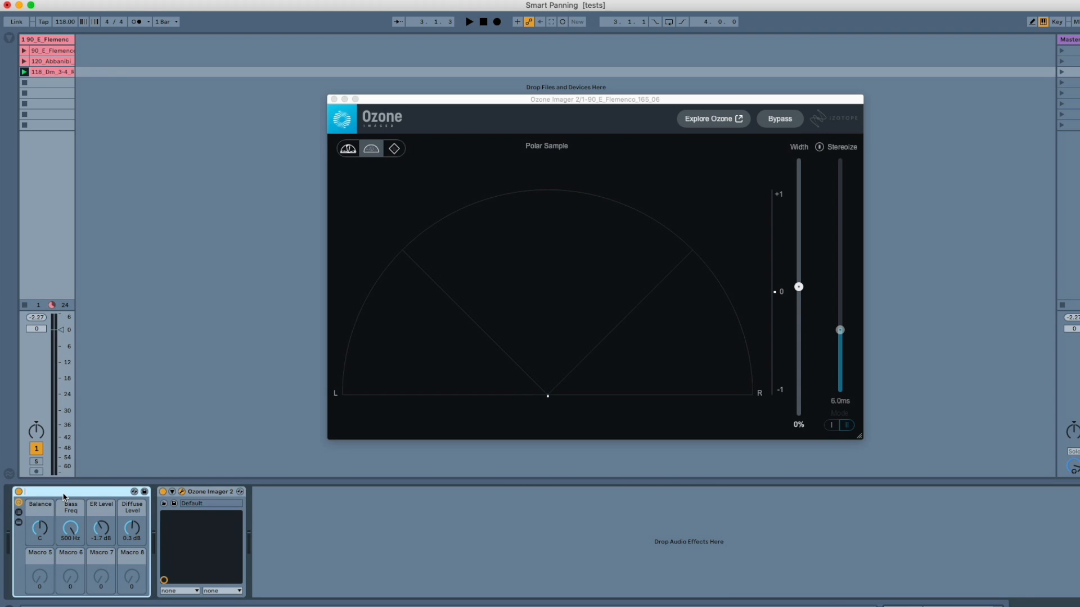
Rename the rack as Smart Panning and save it as a preset in the User Library
type("Smart Panning")
key("Return")
left_click(144, 493)
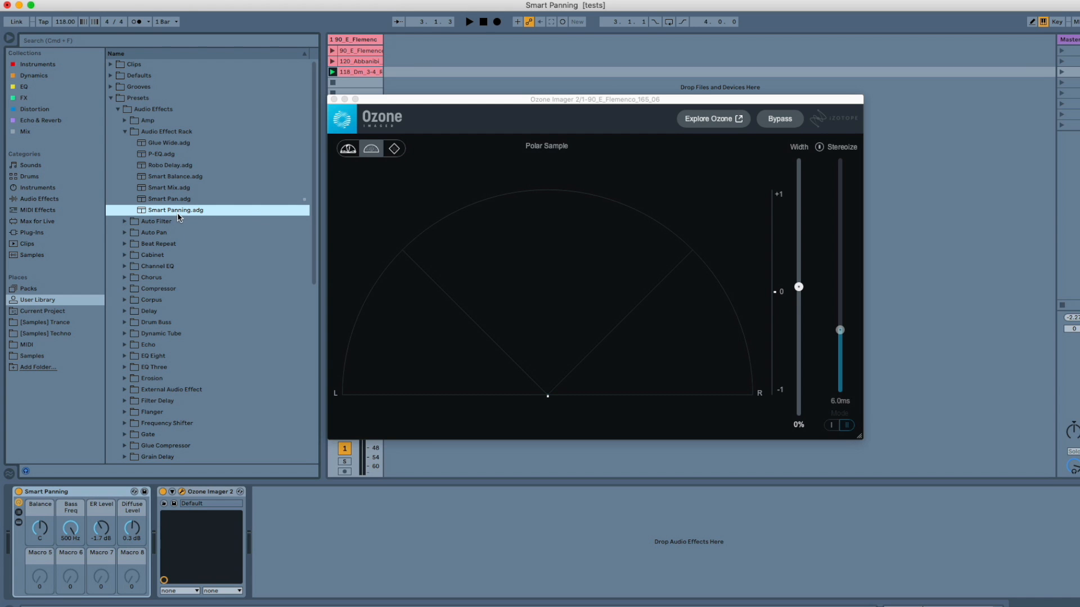
Assign the Smart Panning.adg preset to the Mix collection and select it there
right_click(177, 212)
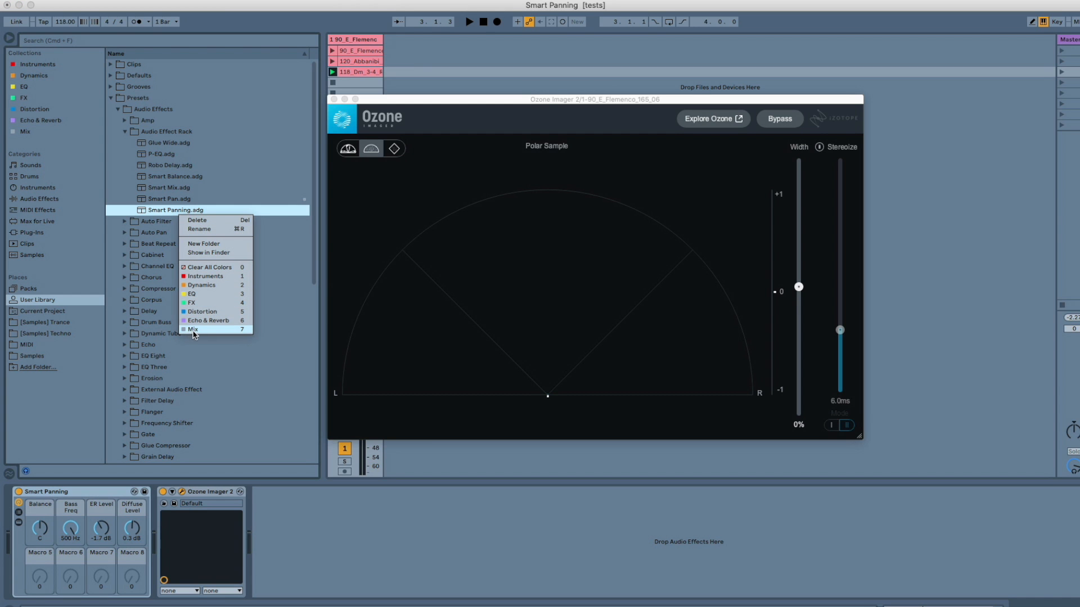
left_click(193, 330)
left_click(45, 133)
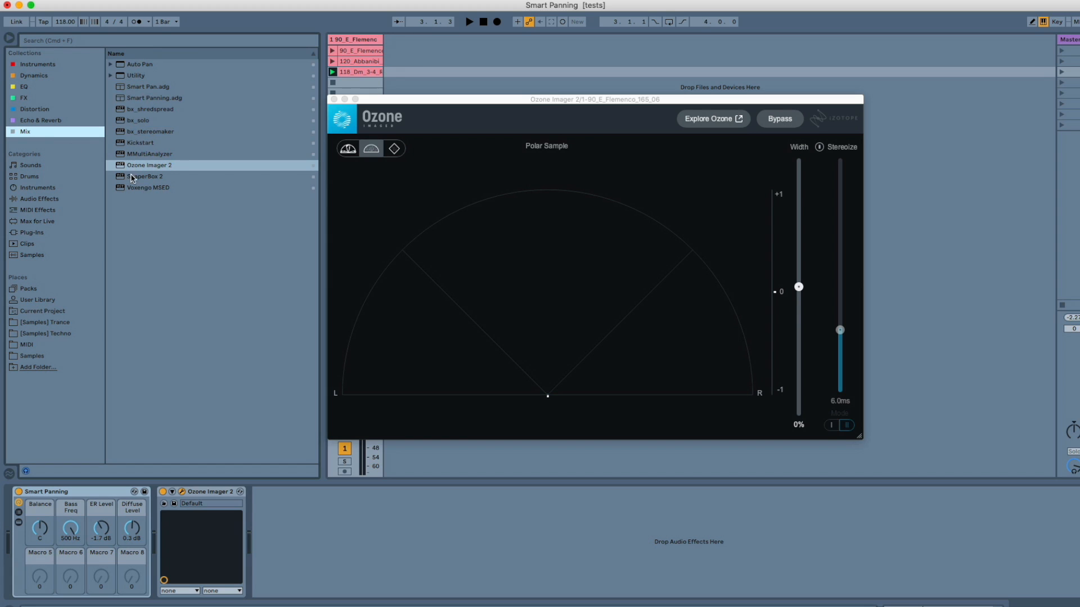
left_click(150, 91)
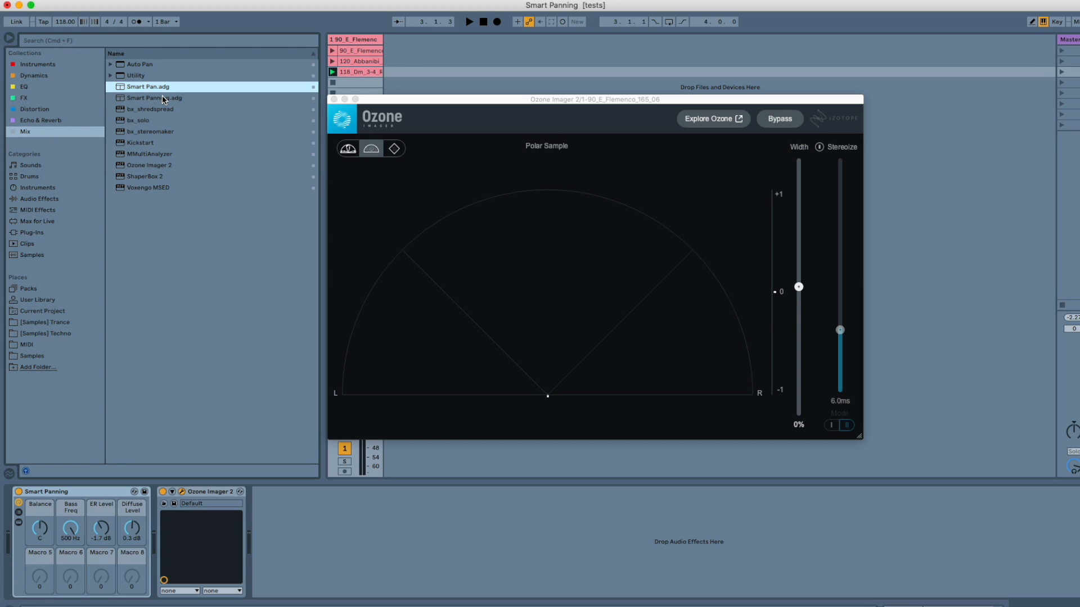
left_click(159, 99)
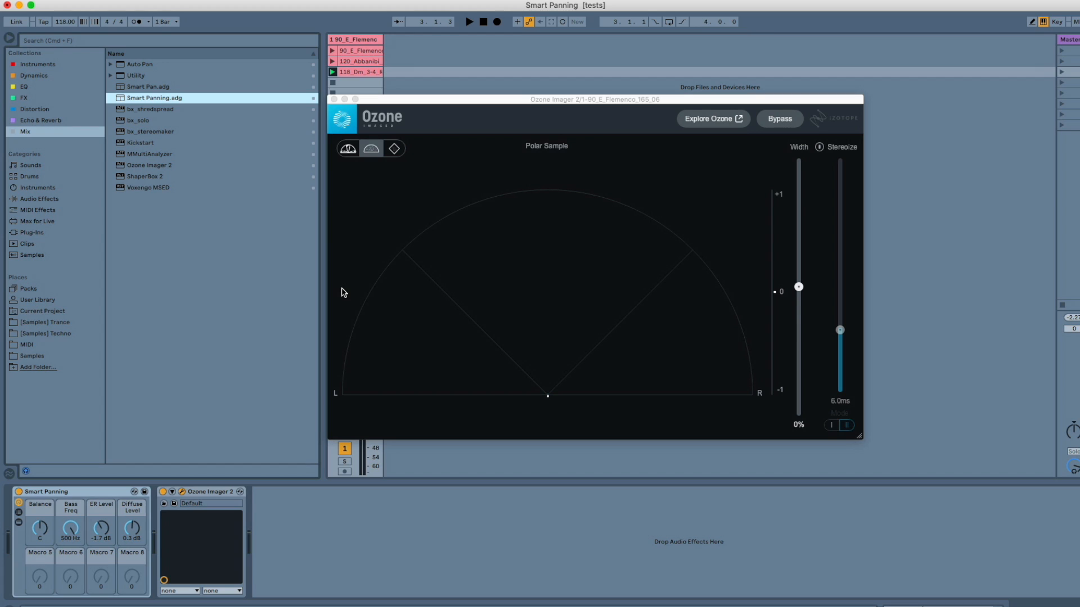
left_click(72, 493)
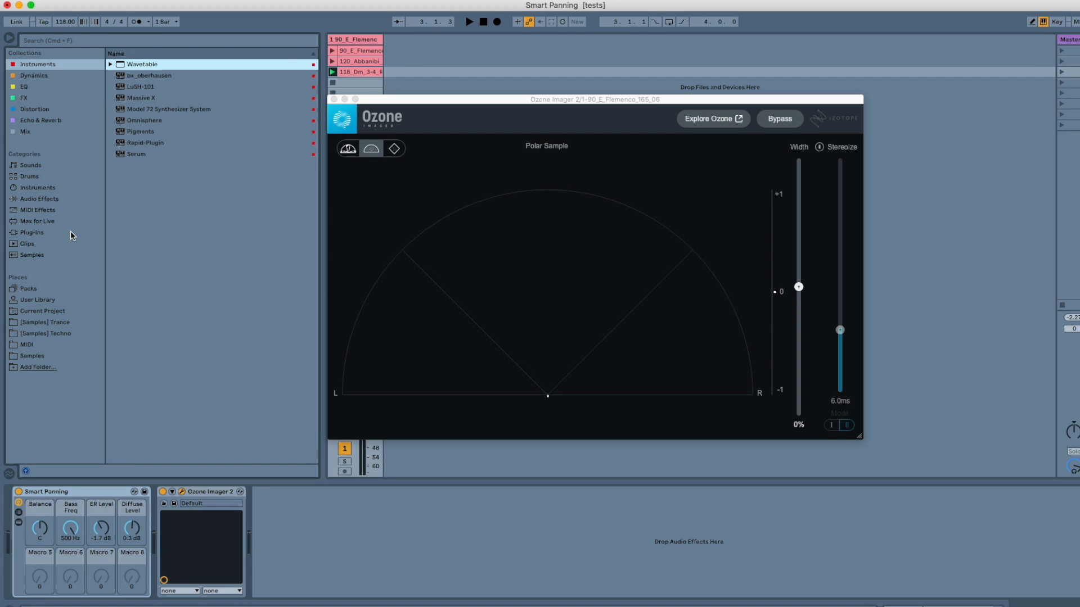
left_click(54, 190)
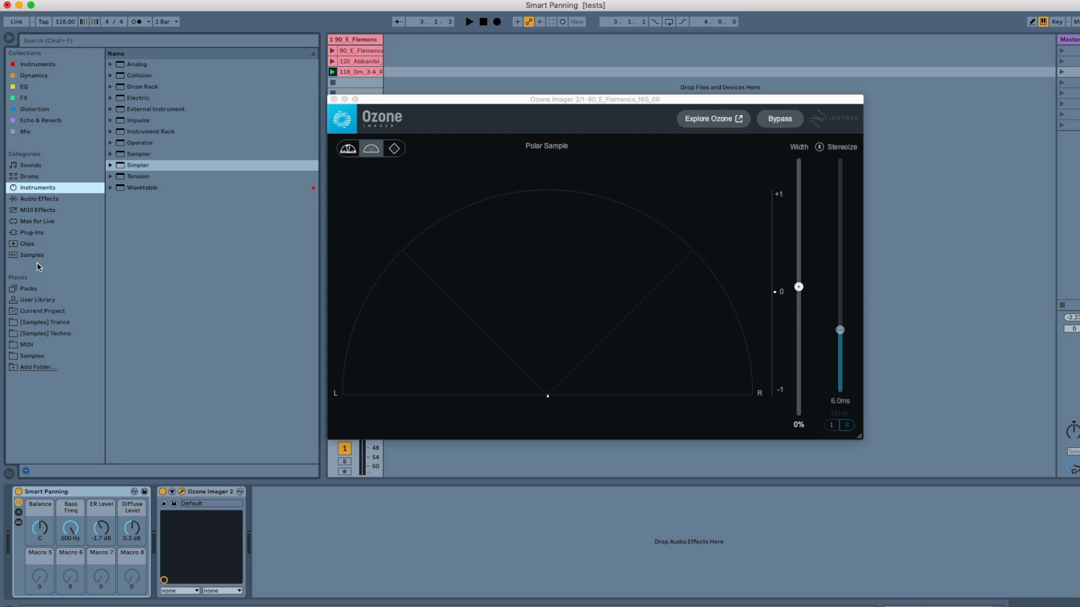
left_click(110, 188)
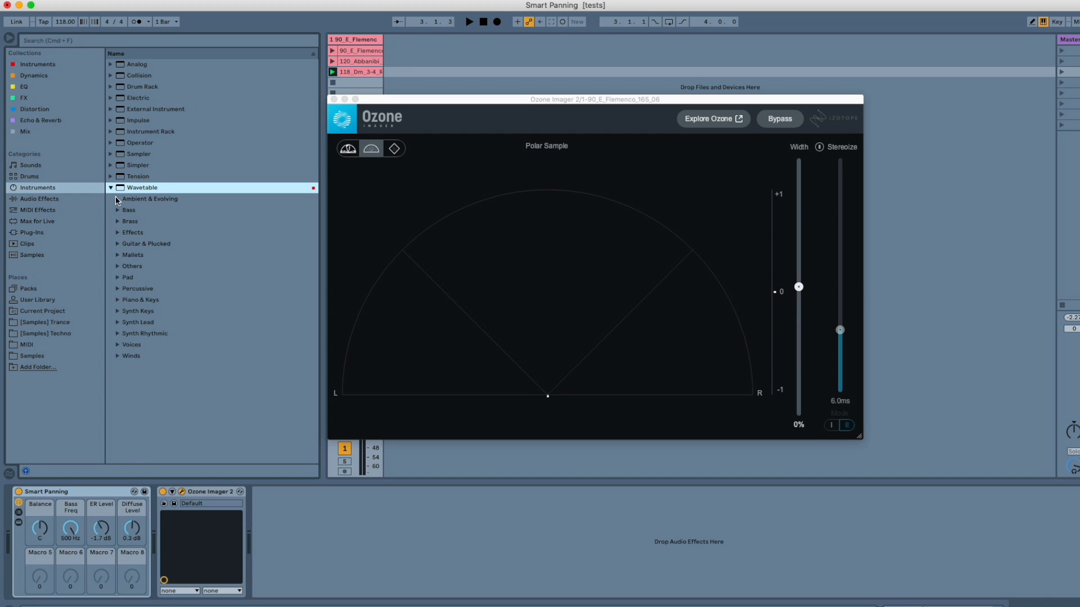
left_click(110, 188)
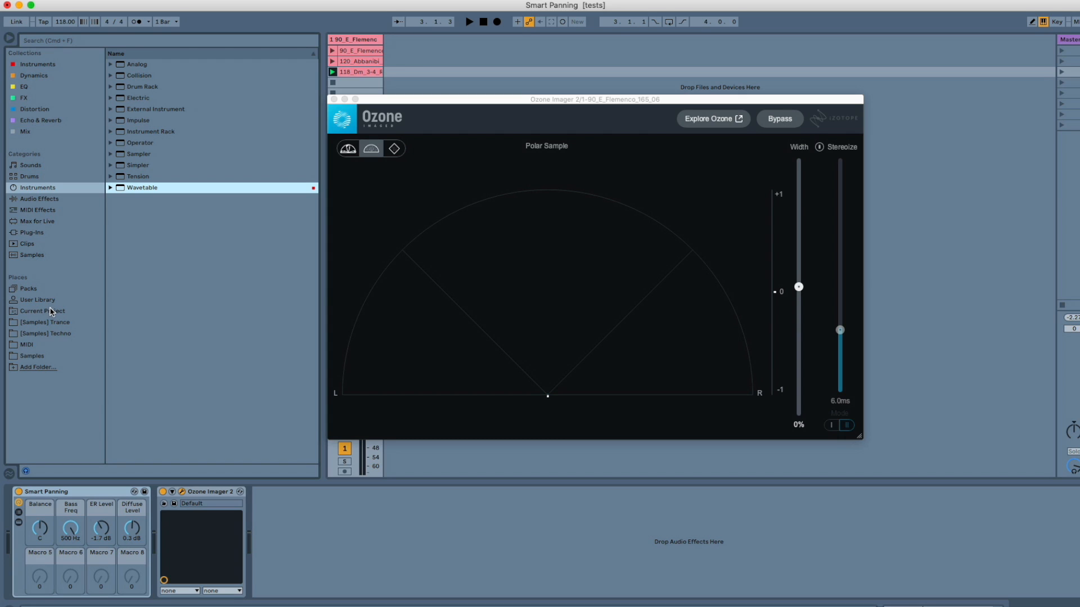
left_click(86, 490)
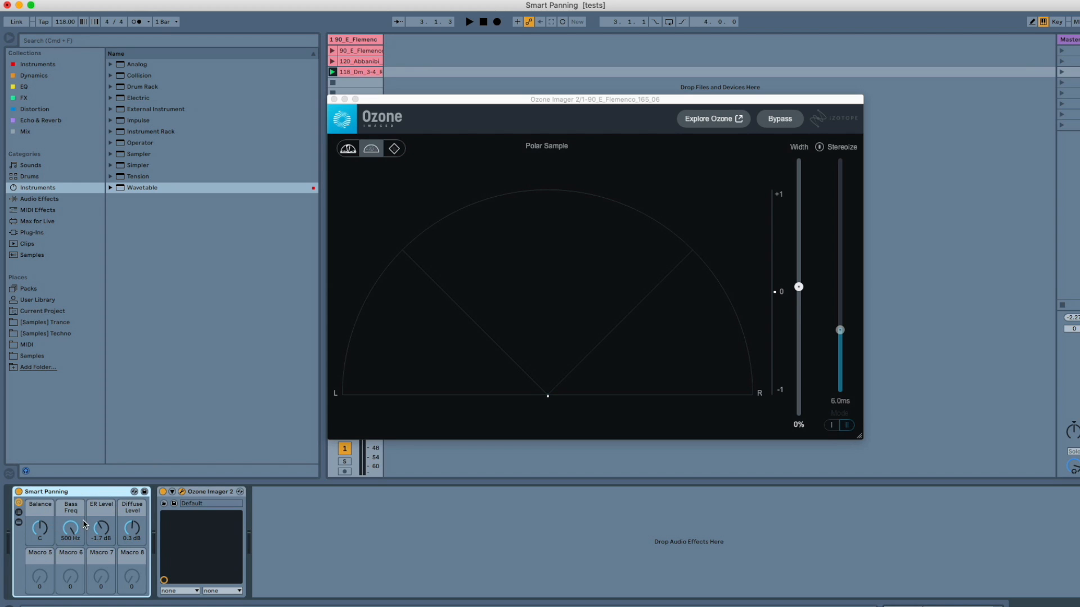